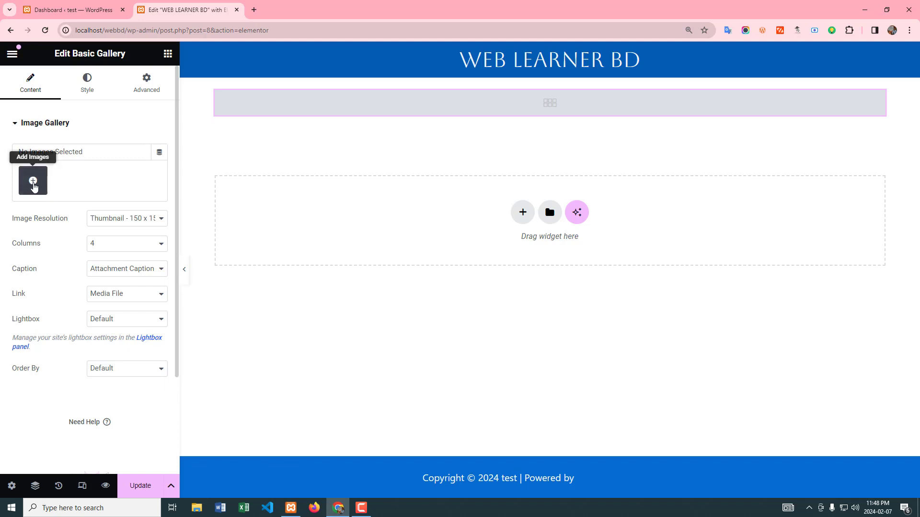
Step: Open the media picker to add images to the Basic Gallery widget
left_click(33, 183)
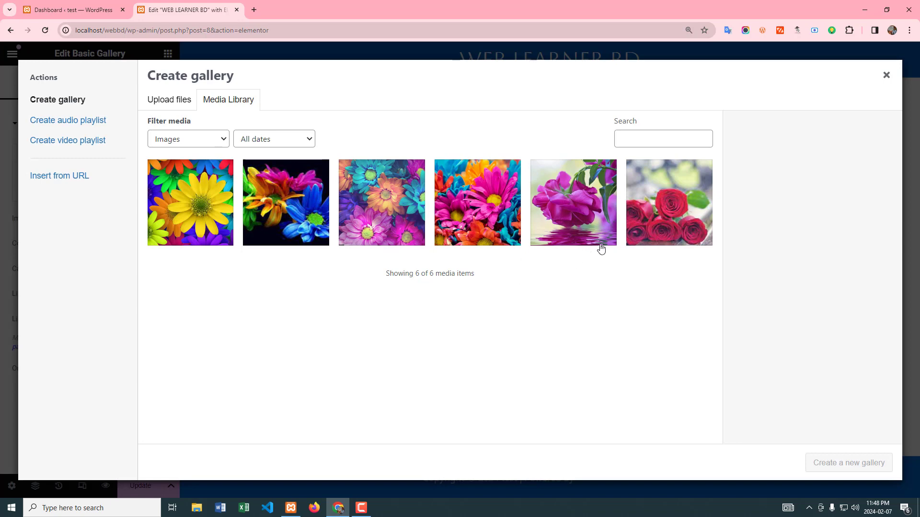
left_click(166, 103)
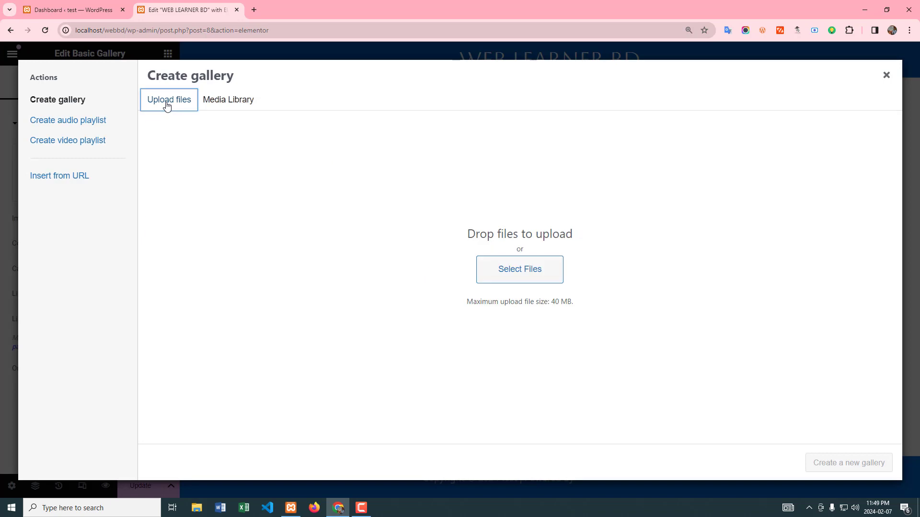
left_click(518, 274)
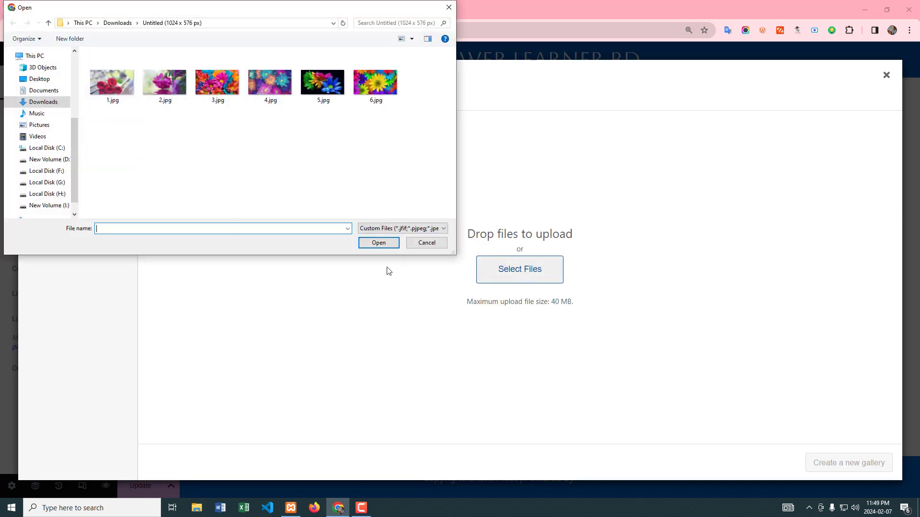
left_click(428, 245)
left_click(231, 102)
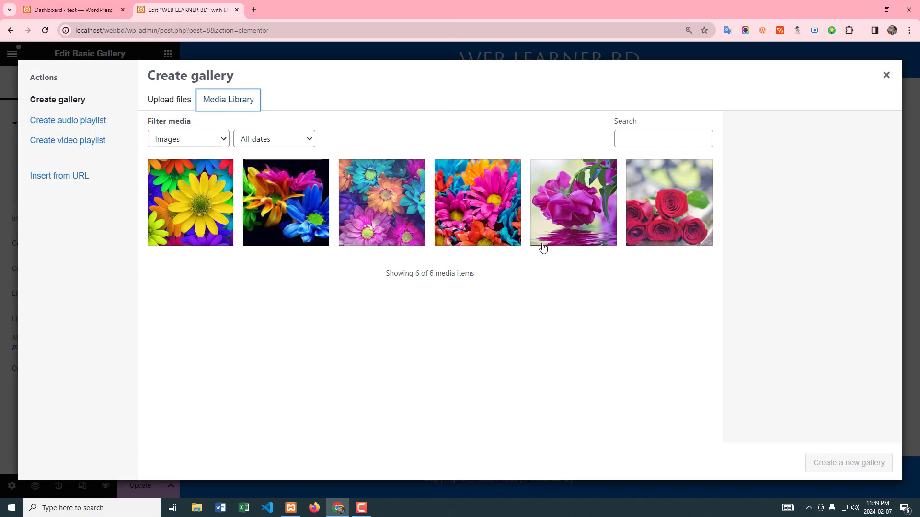
Step: Create a new gallery from all six flower images in the media library
left_click(207, 220)
left_click(287, 220)
left_click(421, 219)
left_click(472, 216)
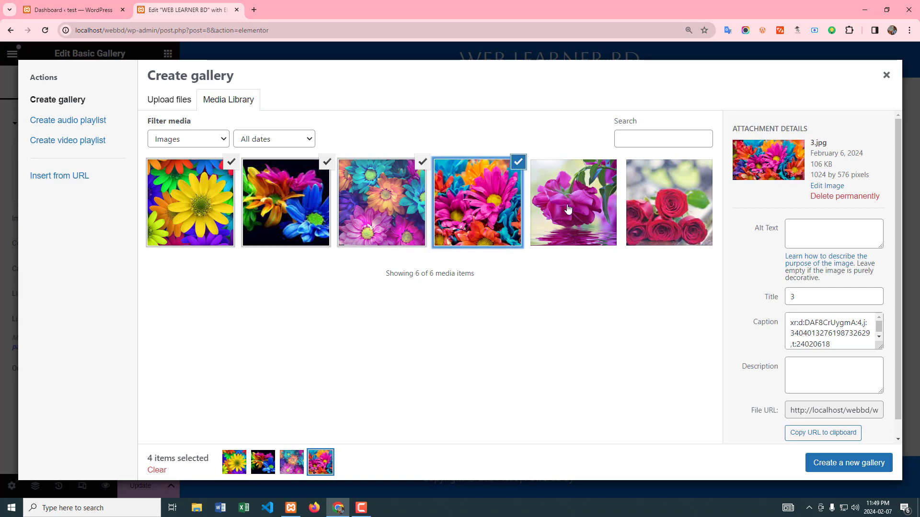
left_click(569, 211)
left_click(660, 207)
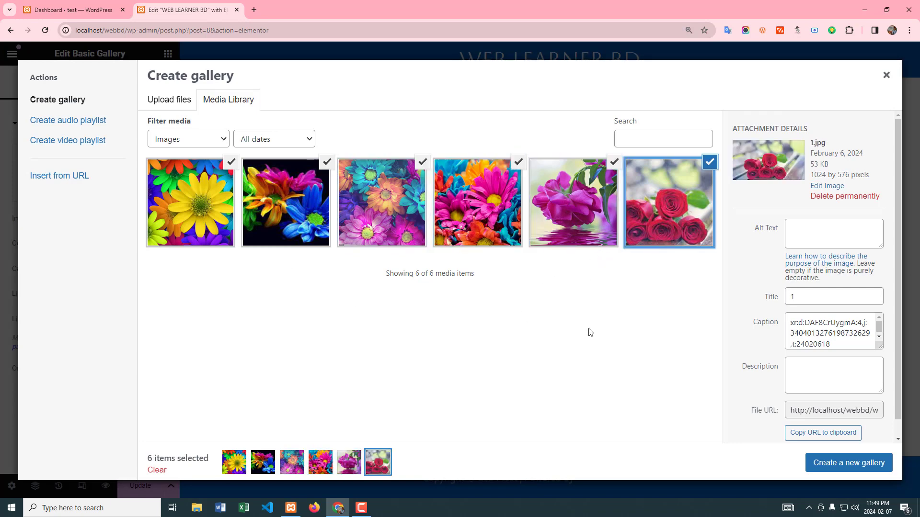
left_click(847, 469)
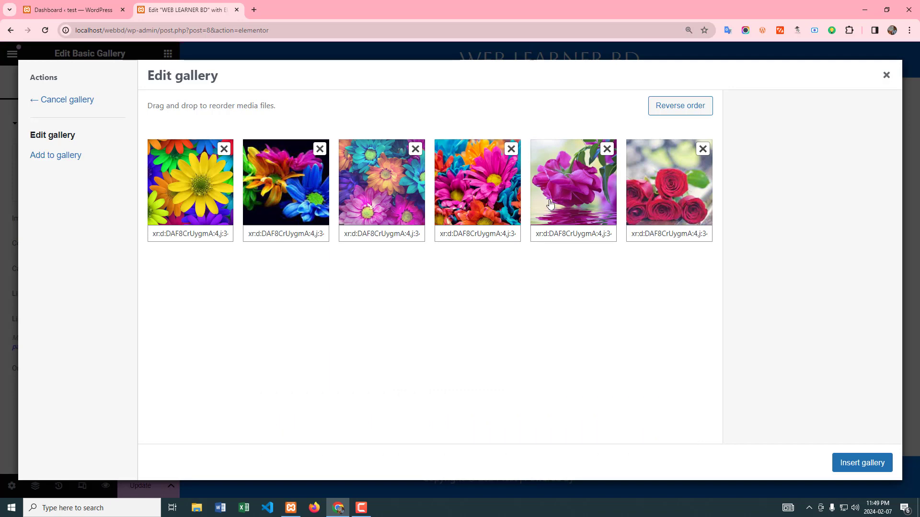
Step: Reorder the gallery so the purple flower by the water is second and the black-background flowers are last
left_click_drag(568, 191, 281, 190)
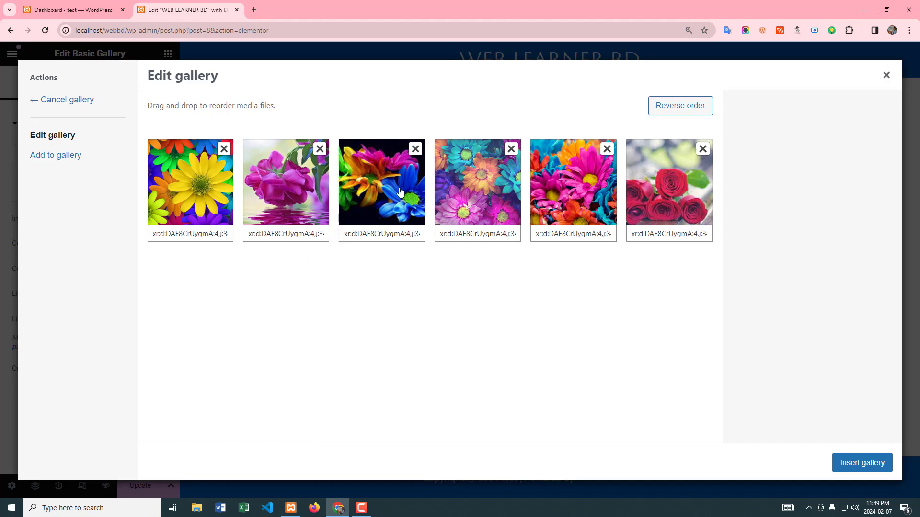
left_click_drag(400, 193, 683, 194)
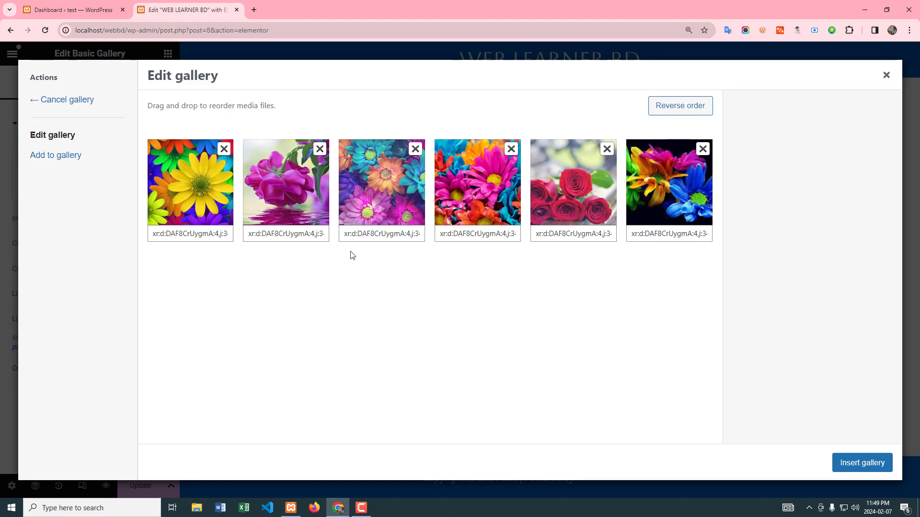
Step: Reverse the order of the gallery images and reverse it back again
left_click(677, 114)
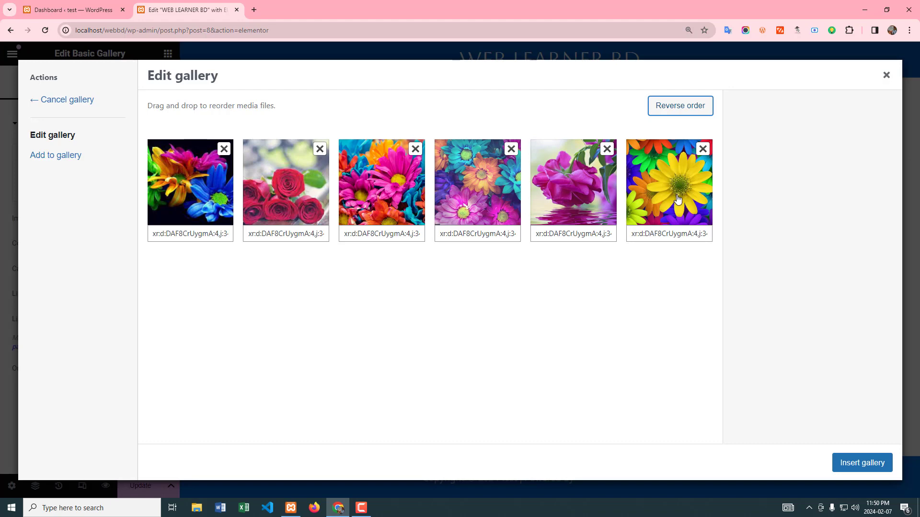
left_click(674, 110)
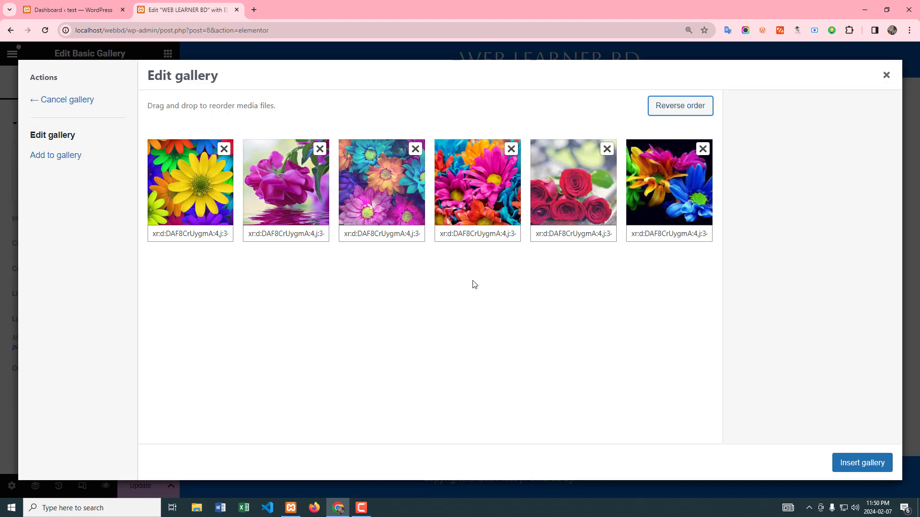
Step: Insert the arranged gallery into the page and dismiss the Image Optimizer notice
left_click(856, 462)
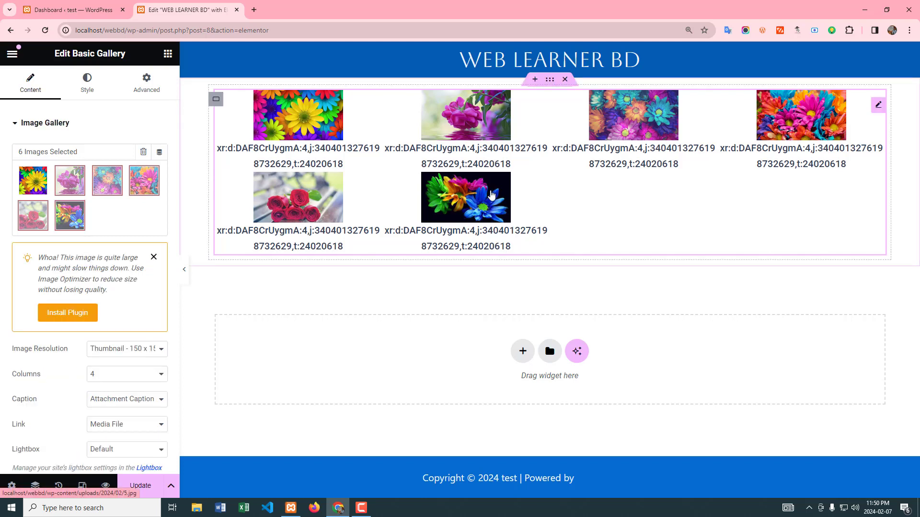
left_click(153, 257)
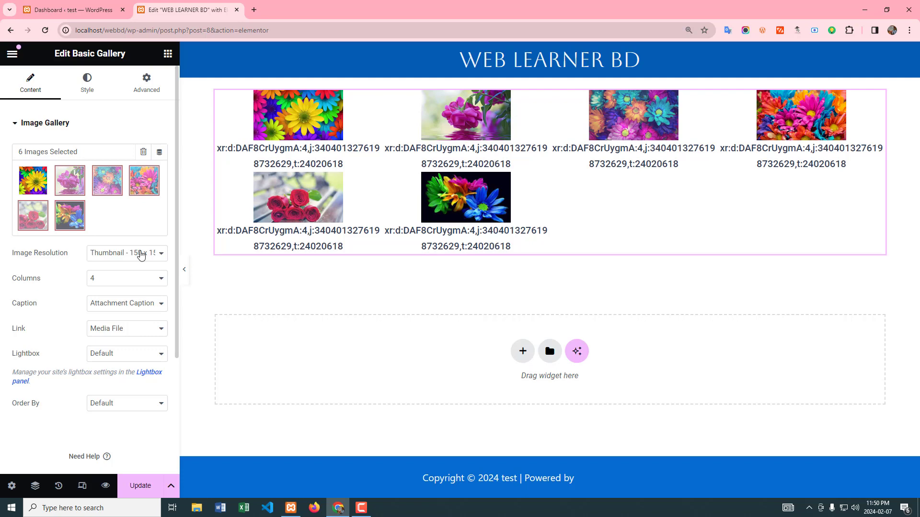
Step: Set the gallery's image resolution to Medium Large - 768 x 0
left_click(141, 256)
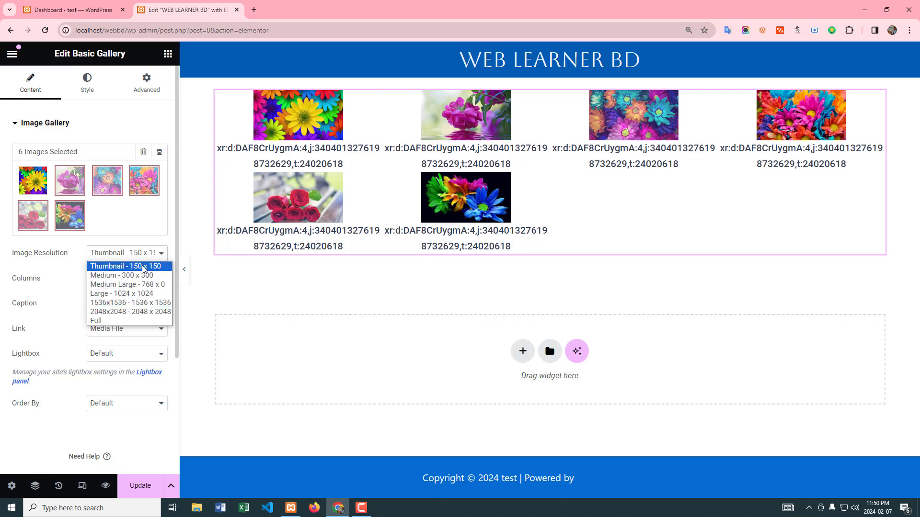
left_click(143, 289)
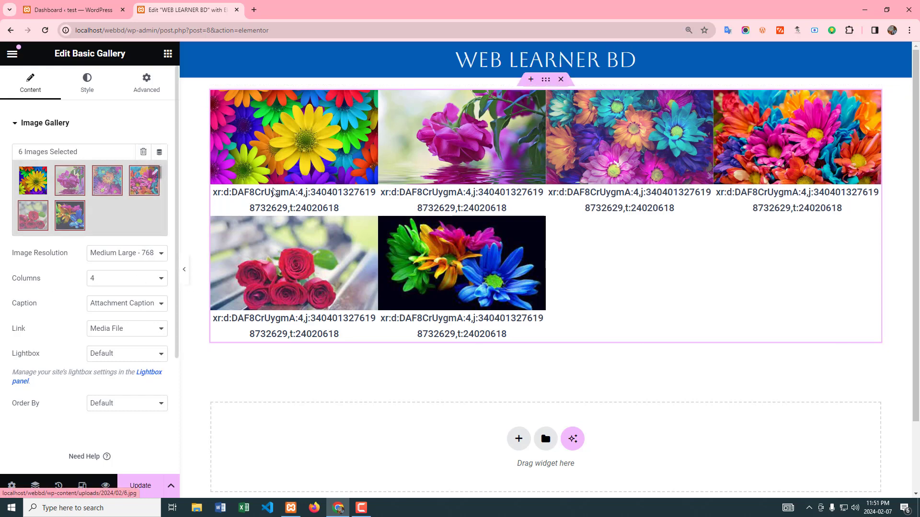
Step: Try the gallery layout with 2 columns and with 1 column, checking the images in the page preview
left_click(123, 278)
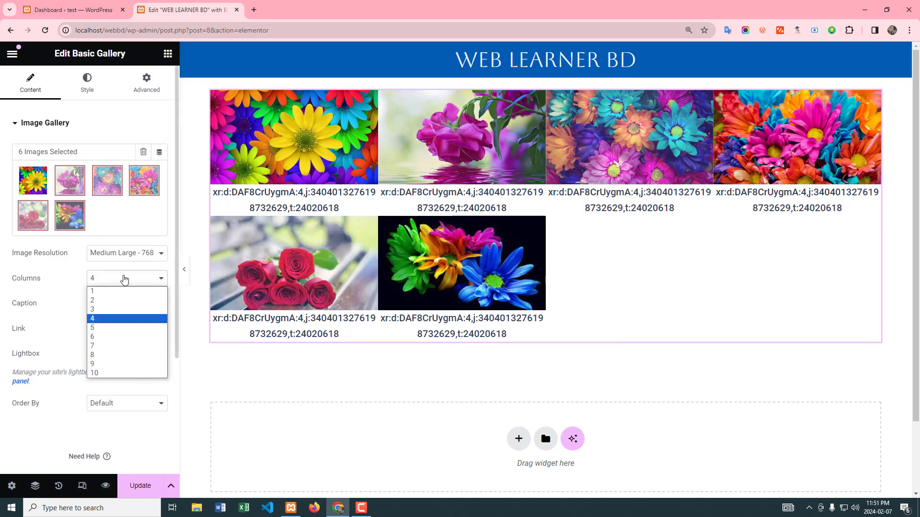
left_click(110, 301)
scroll(609, 247, "down", 5)
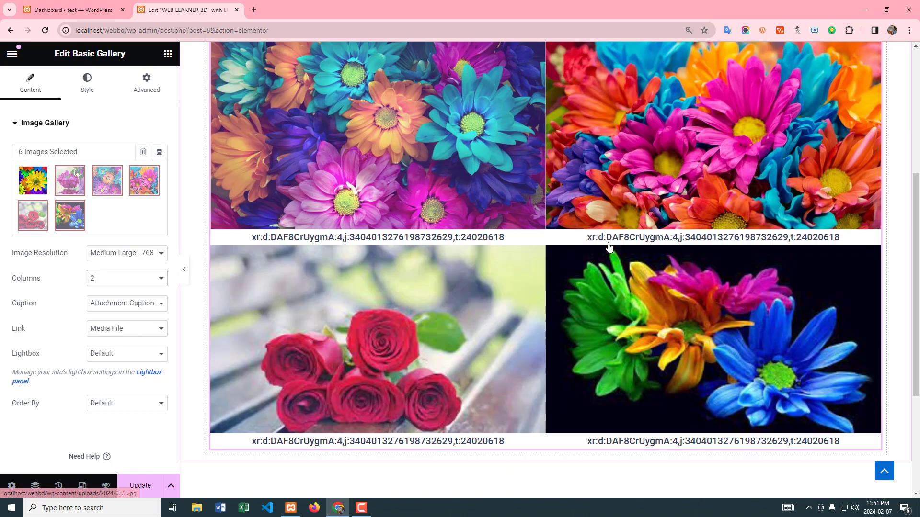
scroll(609, 247, "down", 4)
scroll(608, 247, "up", 9)
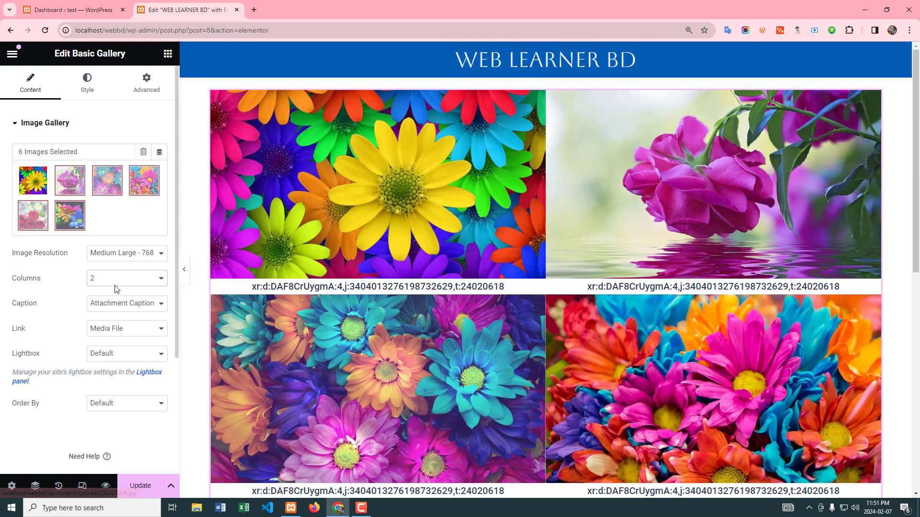
left_click(115, 282)
left_click(108, 292)
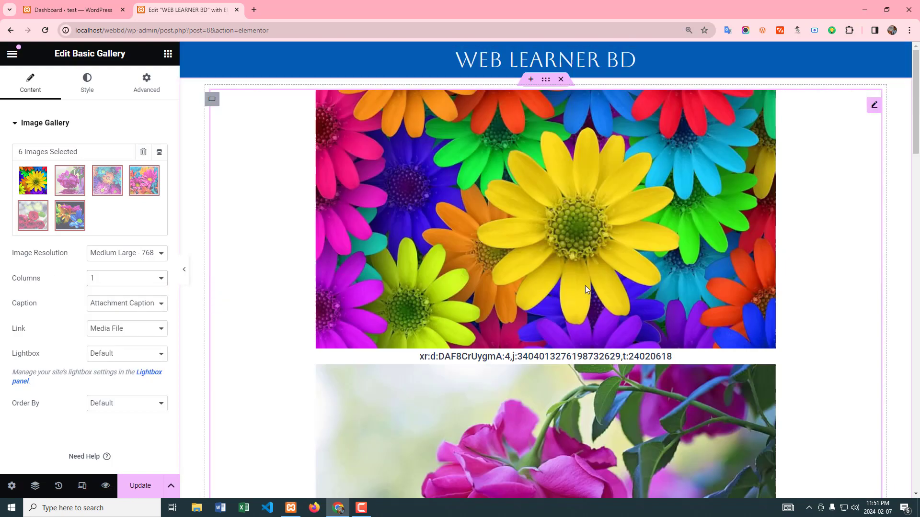
Step: Arrange the gallery in 3 columns and set its caption option to None
left_click(139, 279)
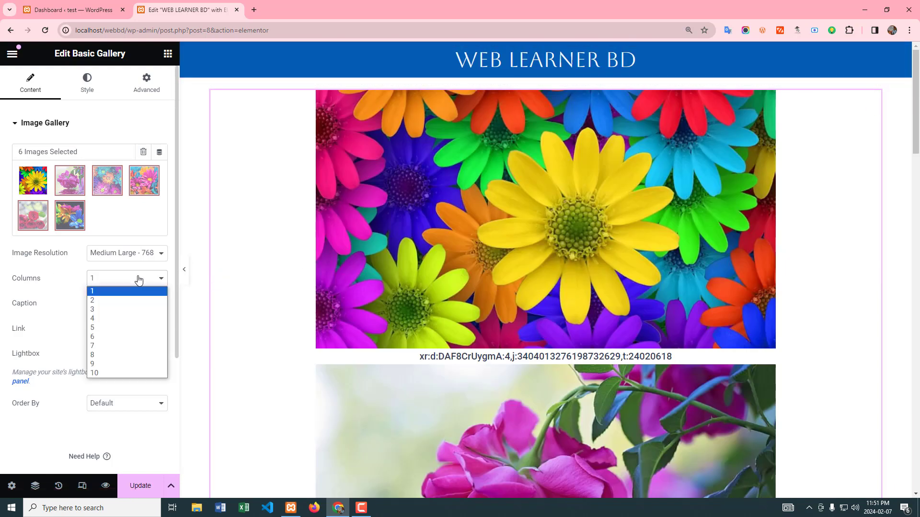
left_click(115, 309)
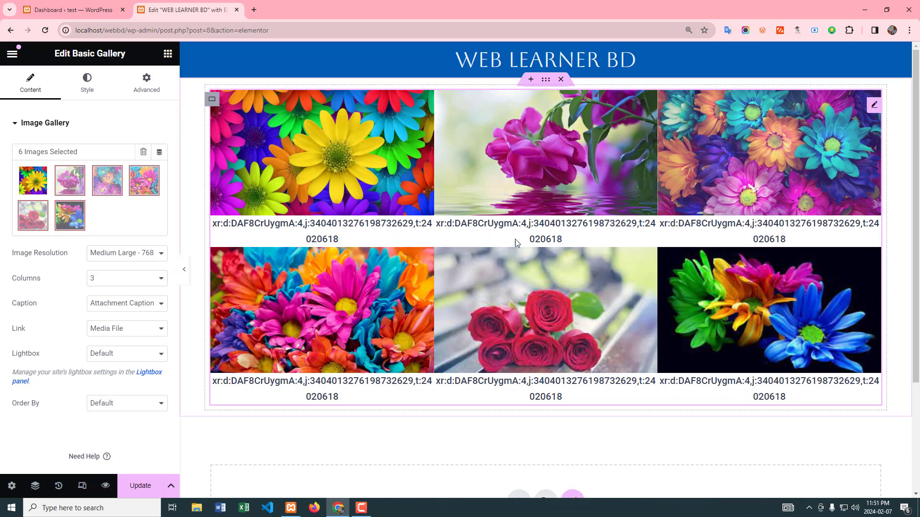
left_click(131, 305)
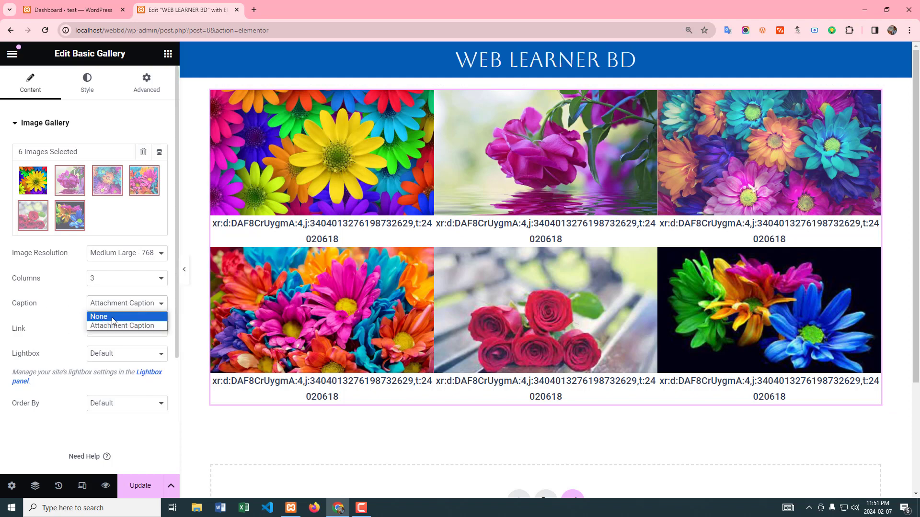
left_click(99, 317)
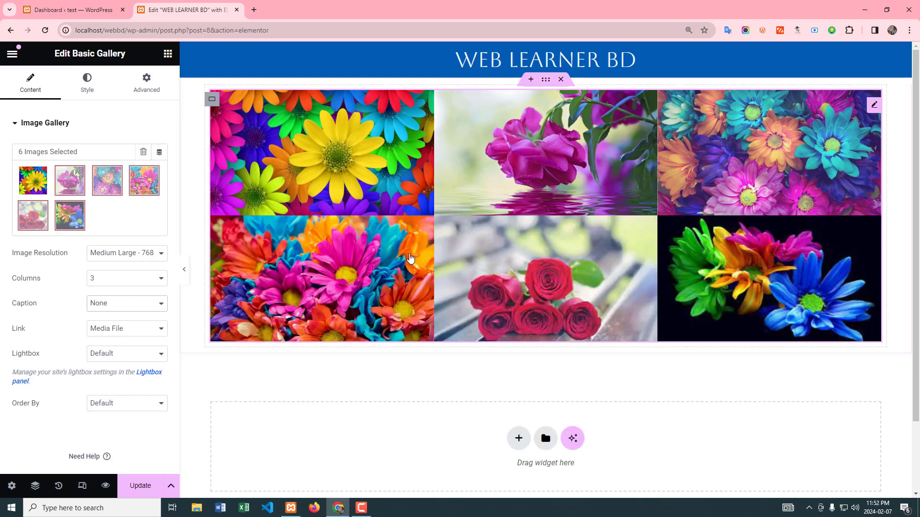
Step: Switch the gallery captions back to Attachment Caption for comparison and return them to None
left_click(135, 306)
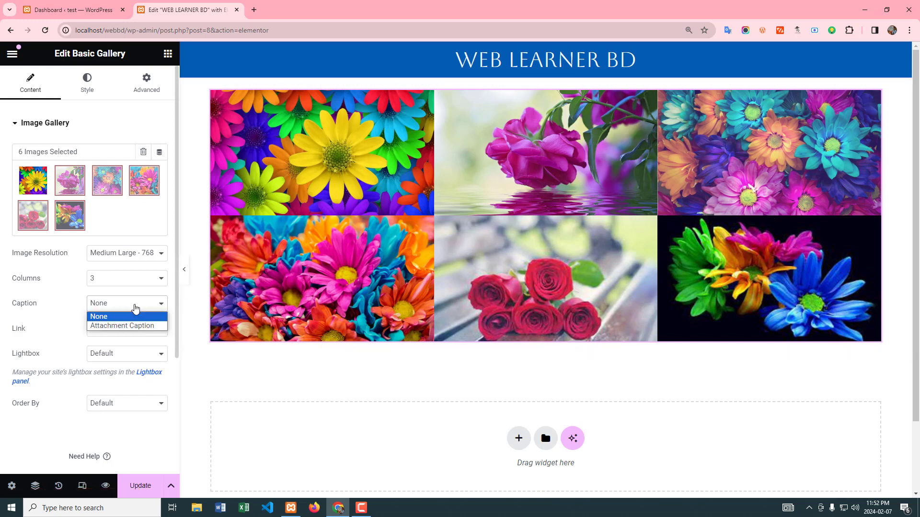
left_click(132, 326)
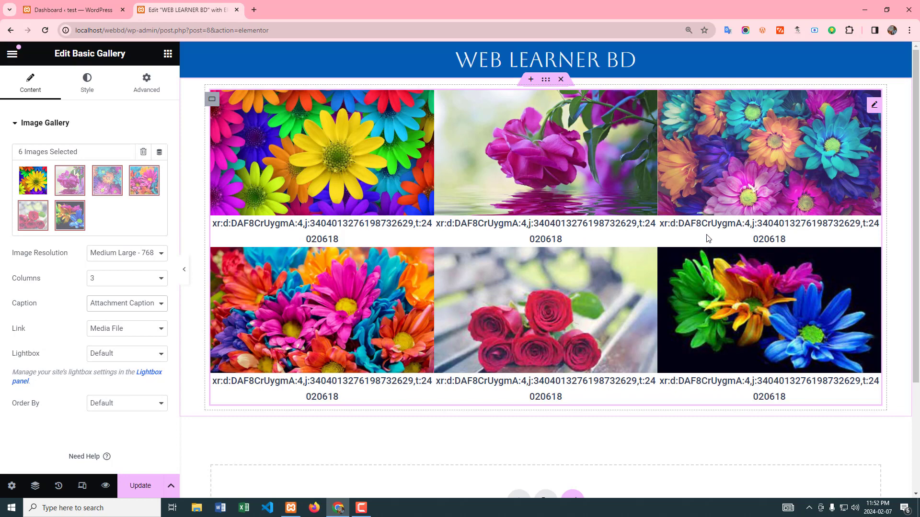
left_click(140, 305)
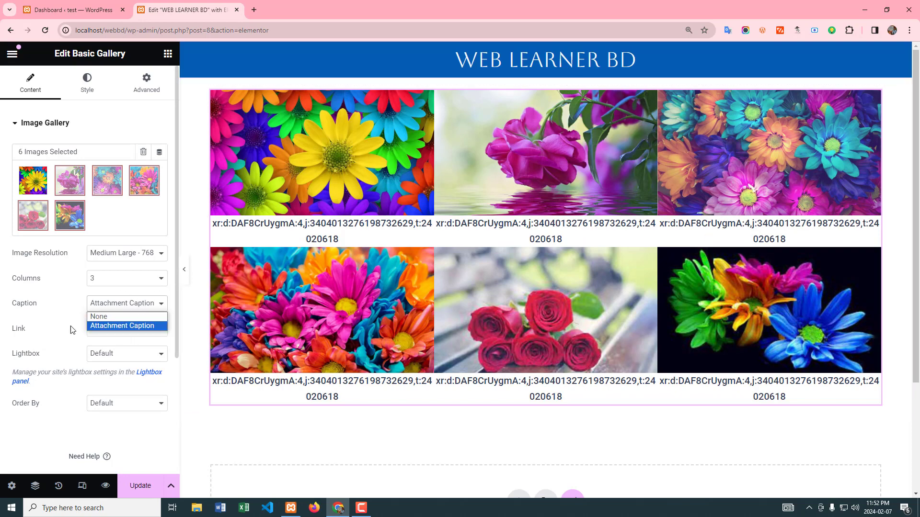
left_click(100, 317)
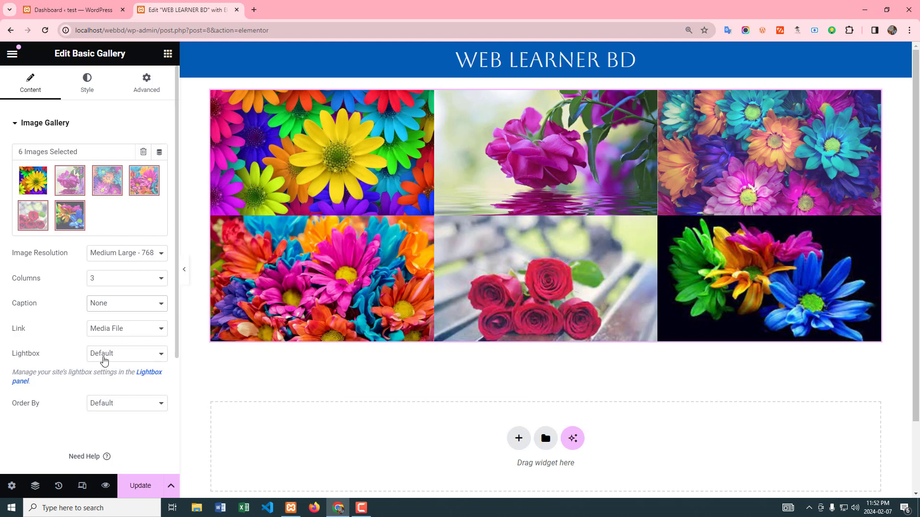
Step: Set the gallery's Lightbox option to Yes
left_click(122, 359)
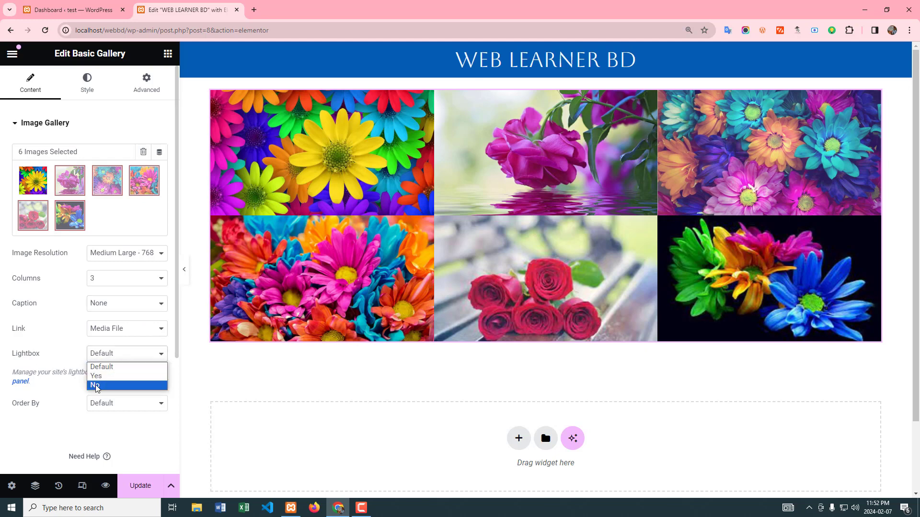
key("Up")
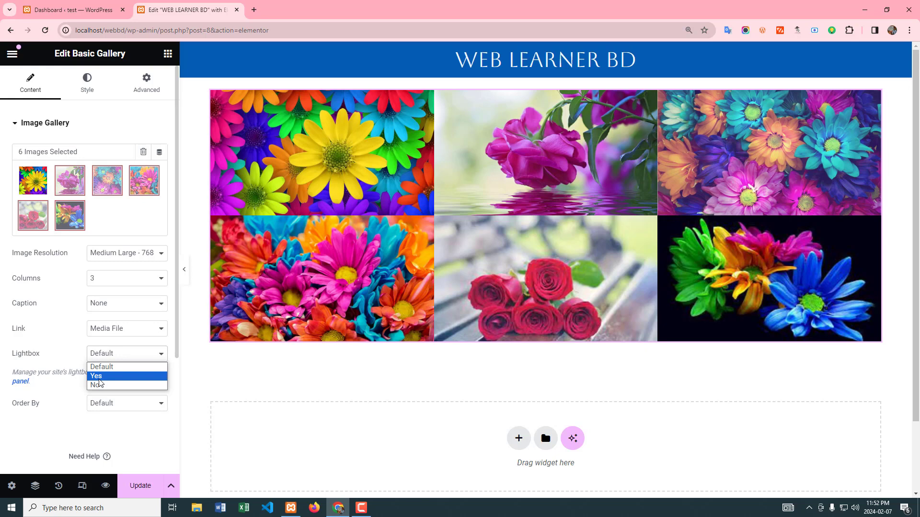
left_click(107, 376)
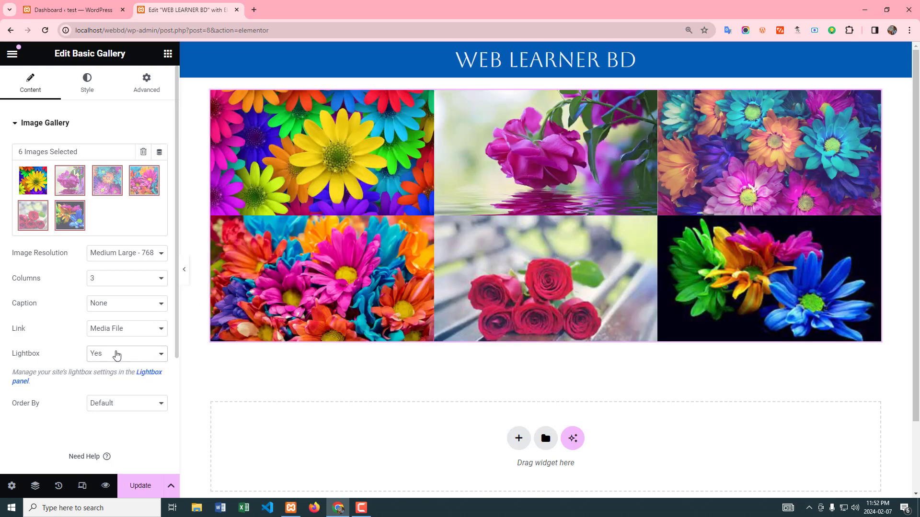
Step: Try the gallery's Link option as None and return it to Media File
left_click(145, 333)
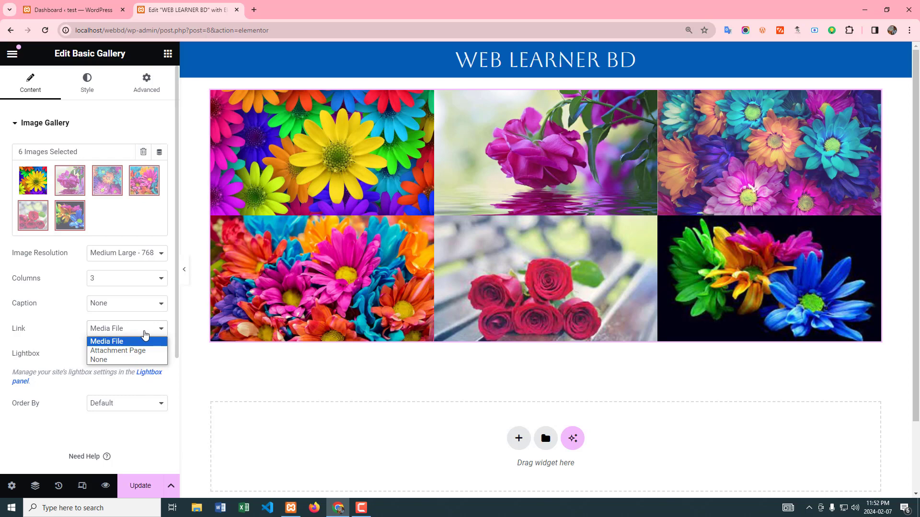
left_click(106, 359)
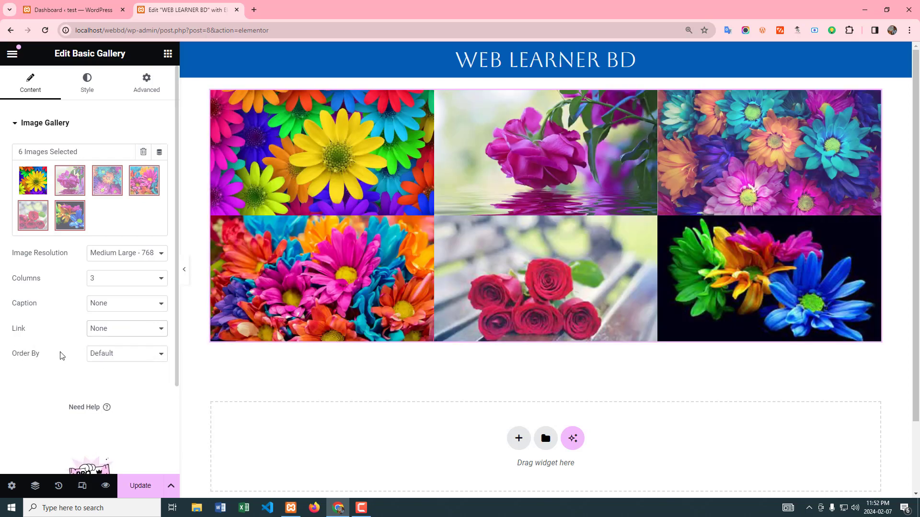
left_click(128, 332)
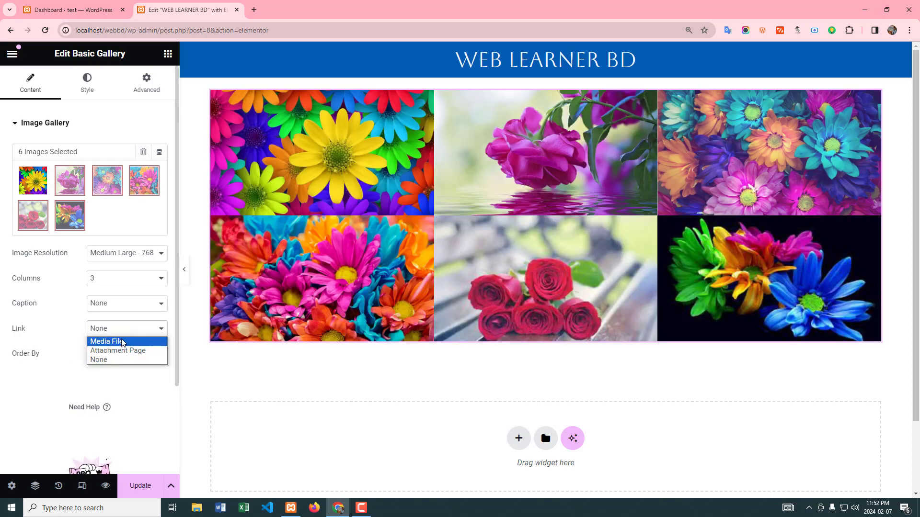
left_click(115, 341)
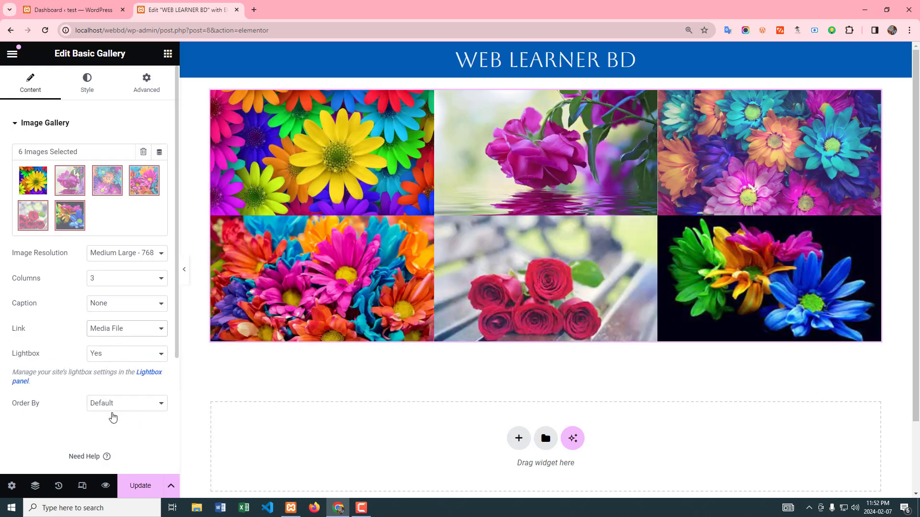
Step: Try the gallery's Order By option as Random and return it to Default
left_click(137, 407)
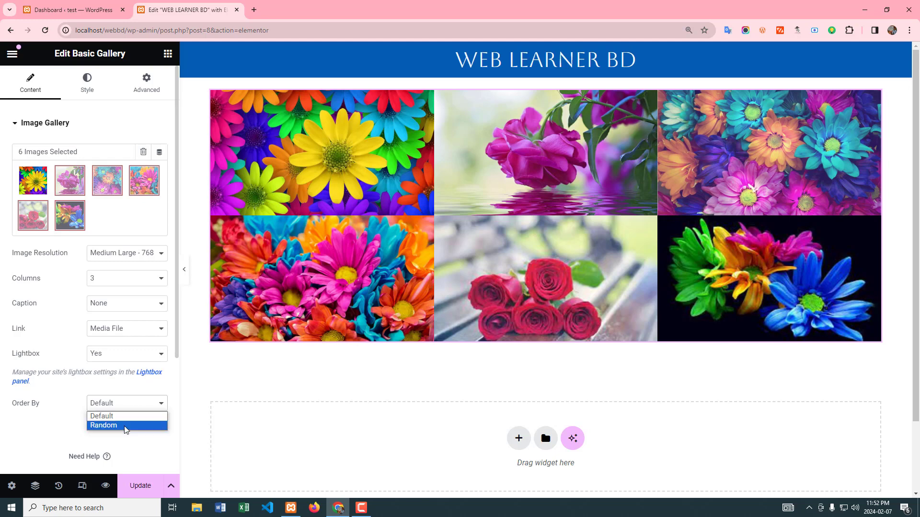
left_click(126, 430)
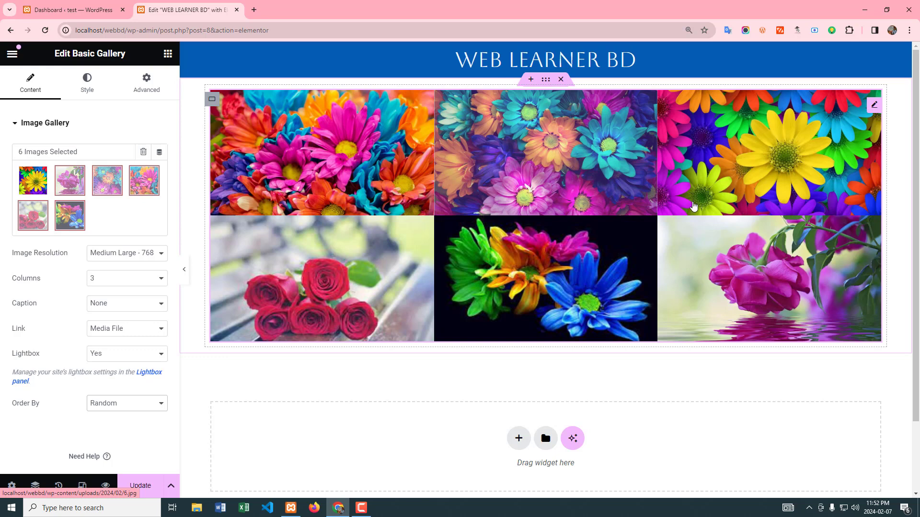
left_click(147, 404)
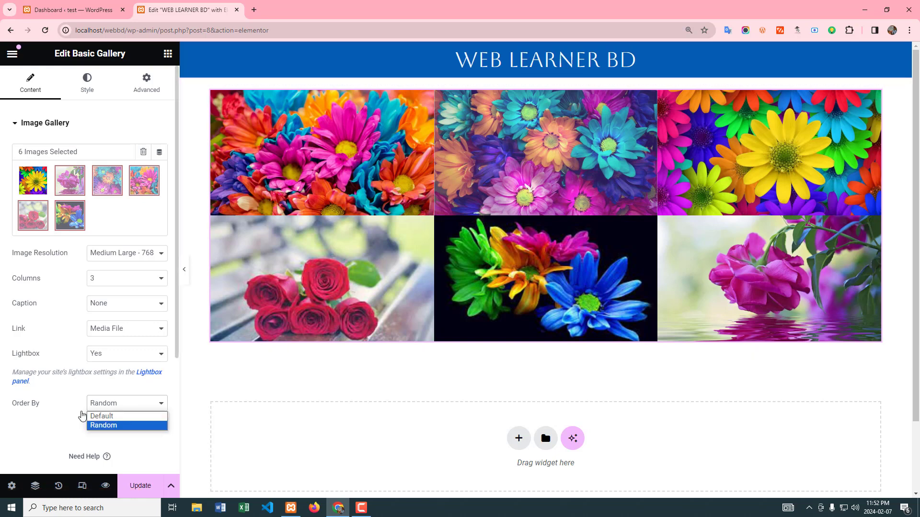
left_click(114, 416)
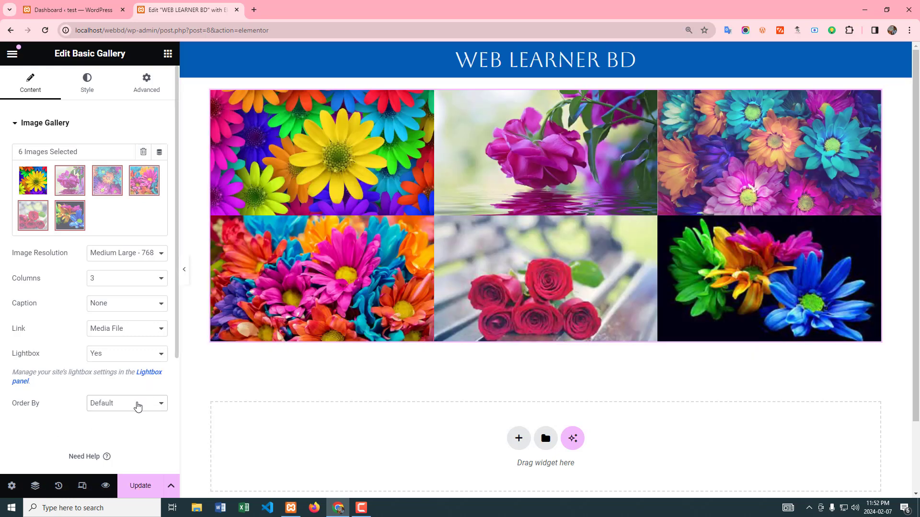
Step: Set the gallery's Order By option to Random
left_click(138, 407)
left_click(123, 428)
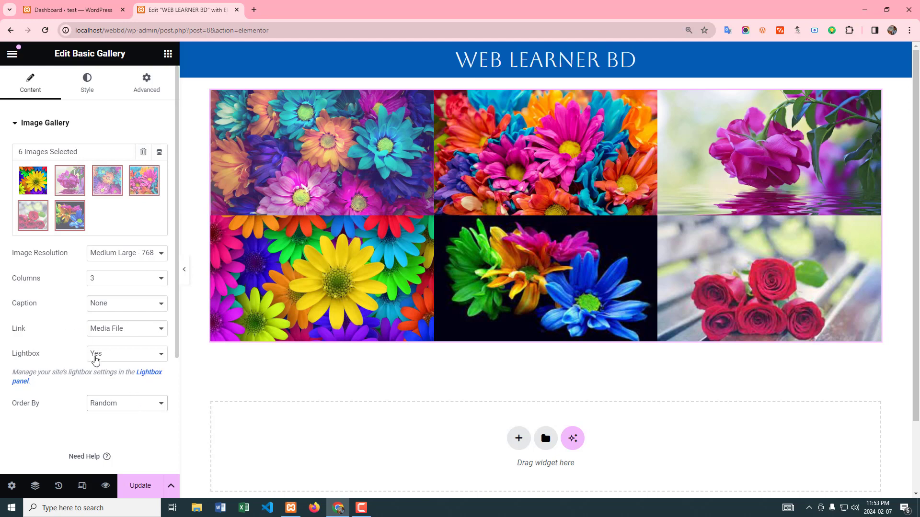
scroll(97, 435, "down", 1)
scroll(97, 433, "up", 1)
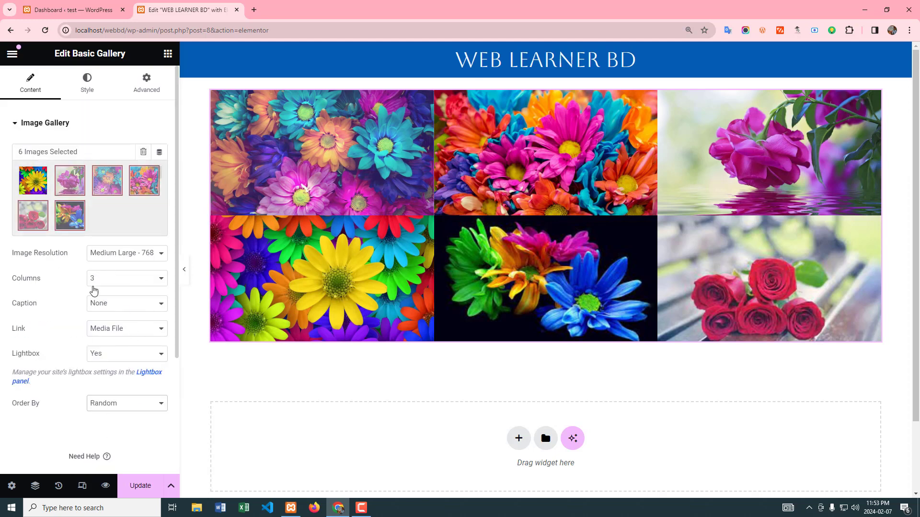
Step: Switch the gallery's image spacing to Custom and set it to 12 px
left_click(82, 89)
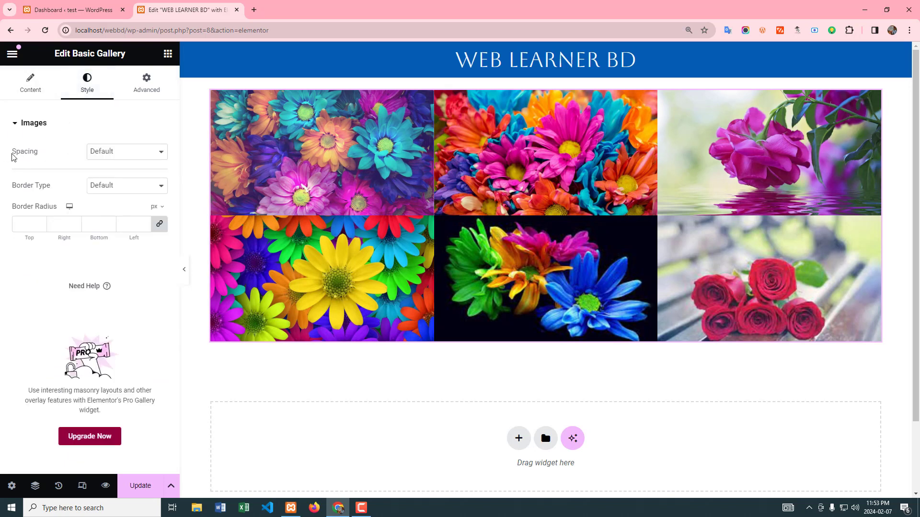
left_click(121, 157)
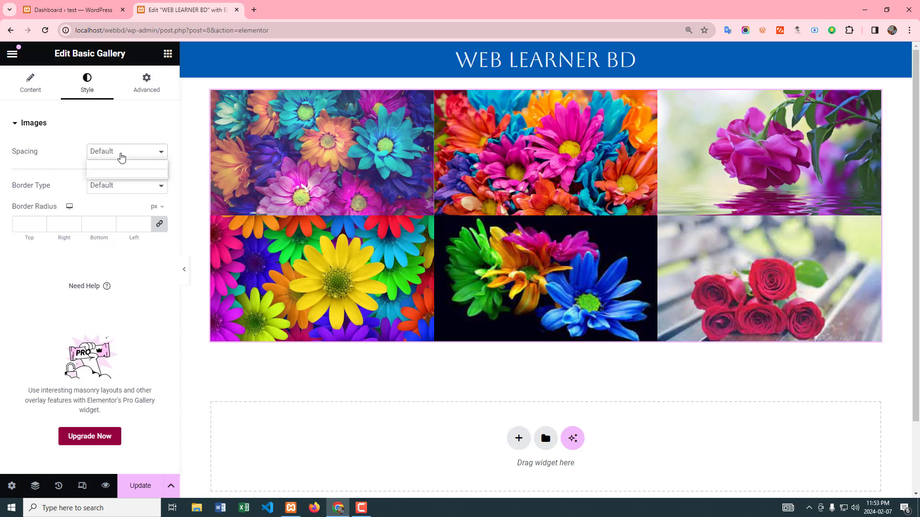
left_click(104, 175)
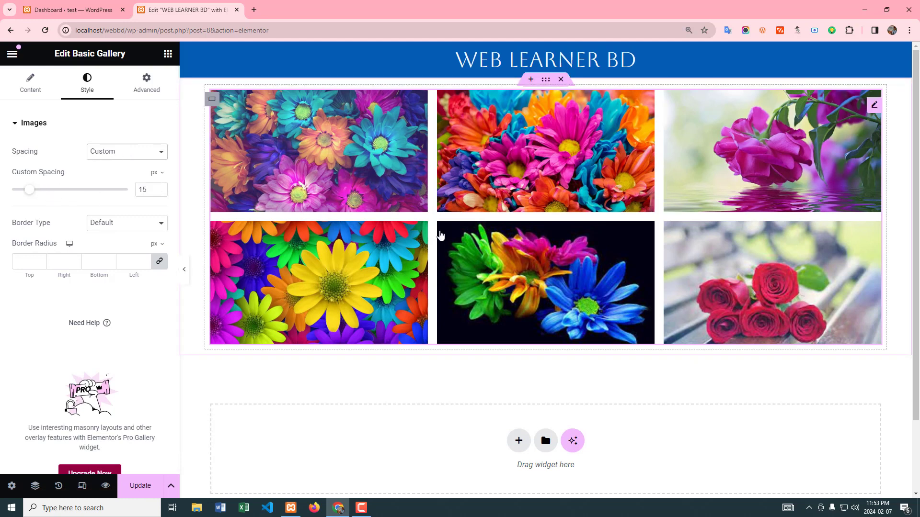
mouse_move(30, 193)
left_mouse_down()
mouse_move(23, 192)
mouse_move(121, 195)
mouse_move(27, 196)
left_mouse_up()
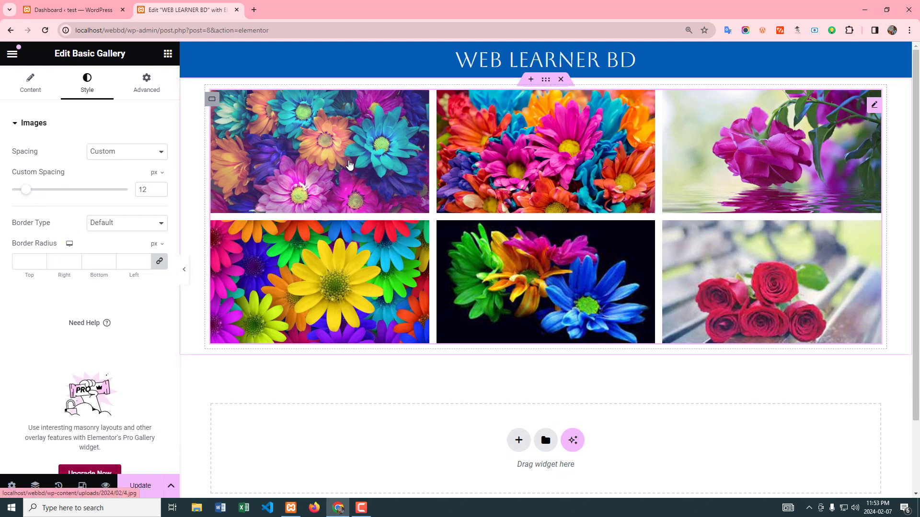
Step: Give the gallery images a Solid border with a linked width of 4 px on all sides
left_click(157, 229)
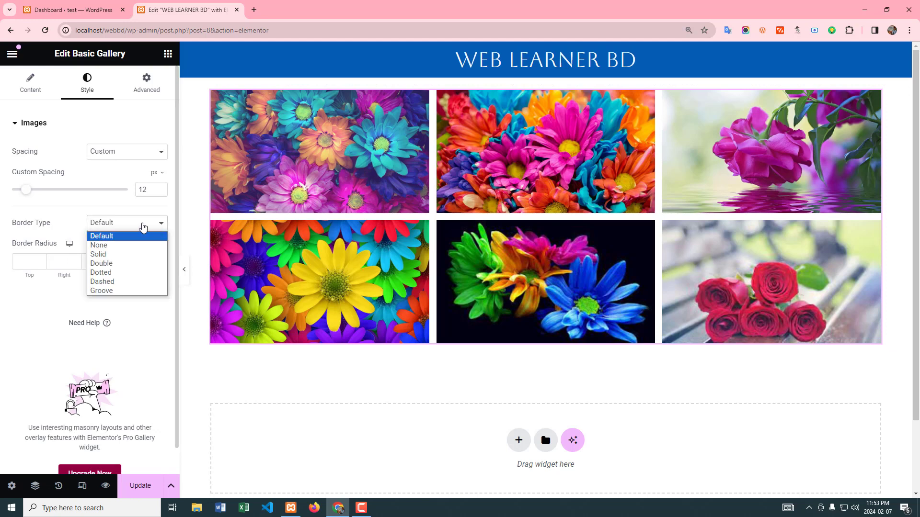
left_click(118, 254)
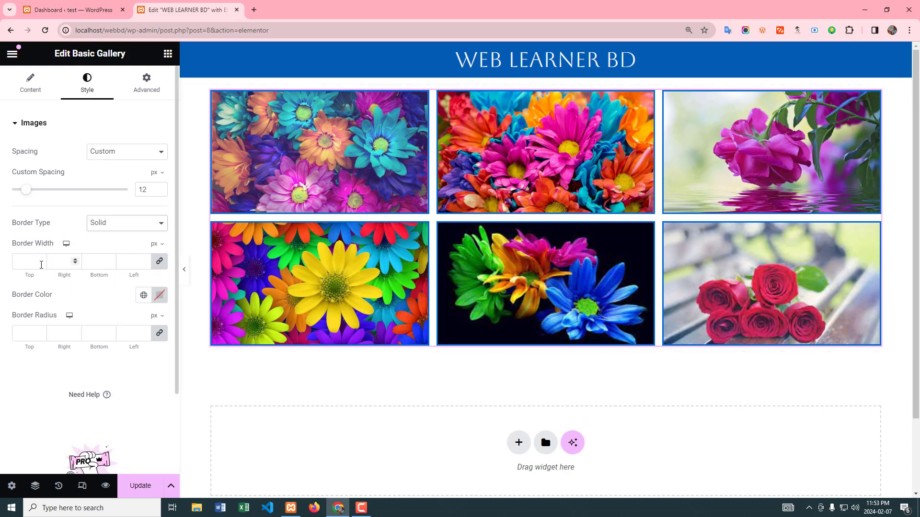
double_click(41, 260)
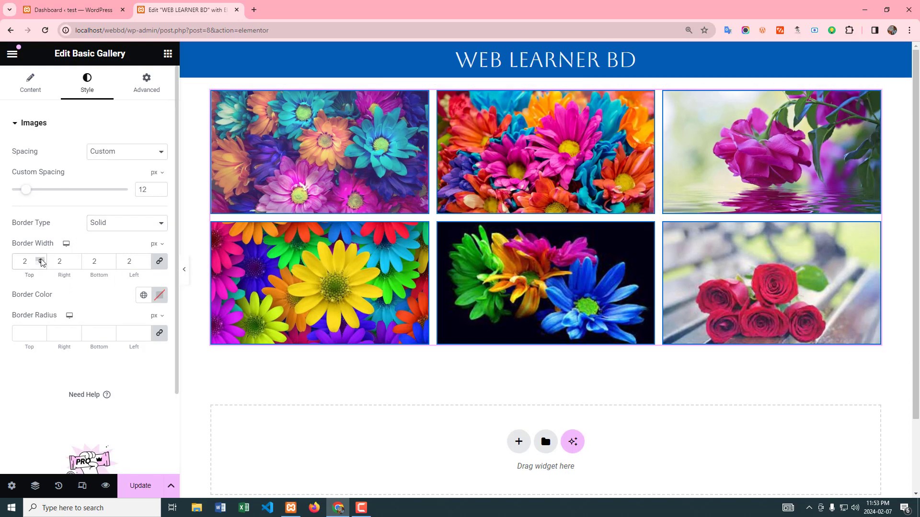
left_click(41, 260)
left_click(41, 260)
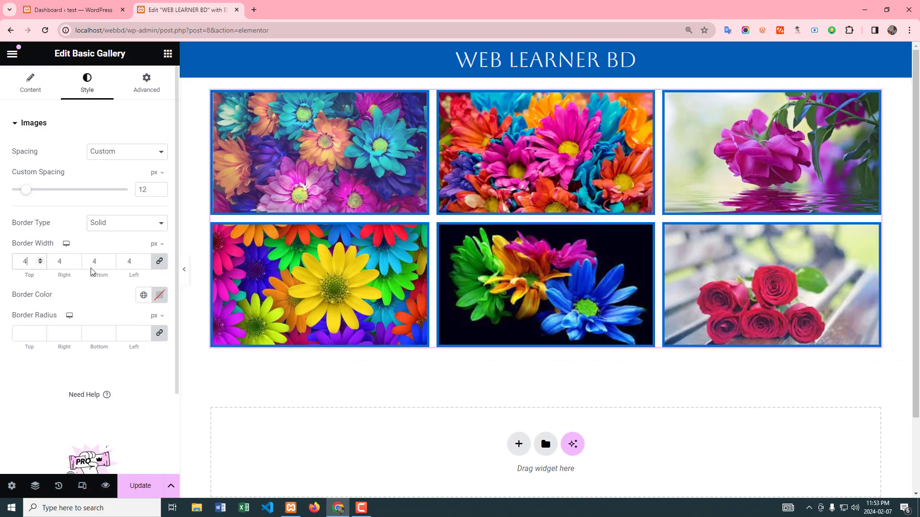
Step: Color the image borders red (#FF0000) and set the border radius to 25 px on all corners
left_click(159, 295)
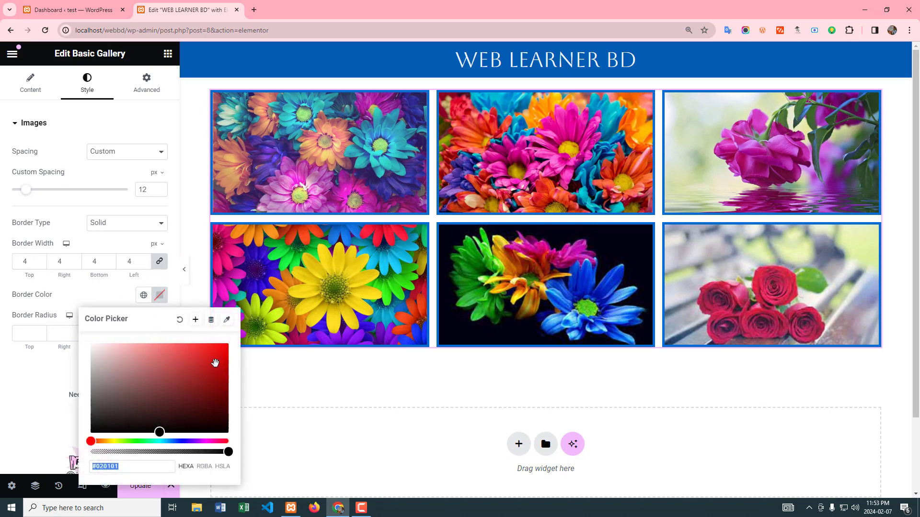
left_click_drag(163, 432, 237, 343)
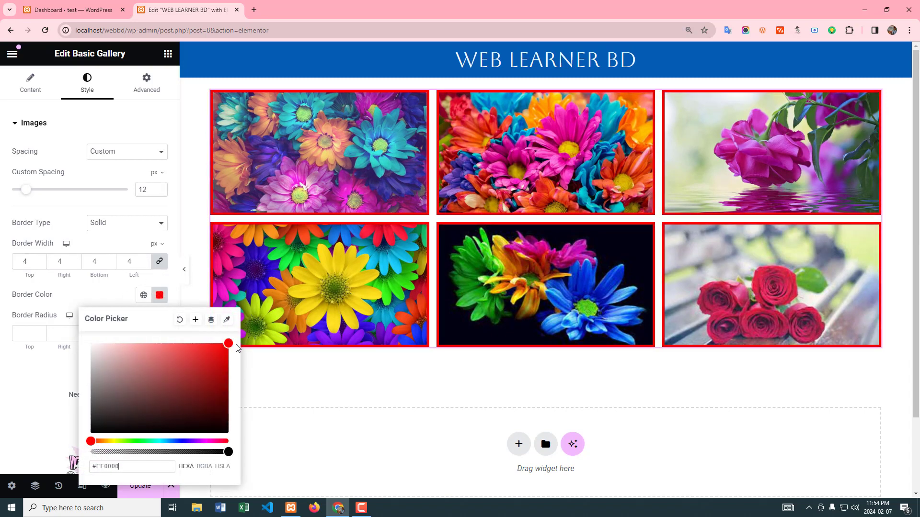
left_click(7, 388)
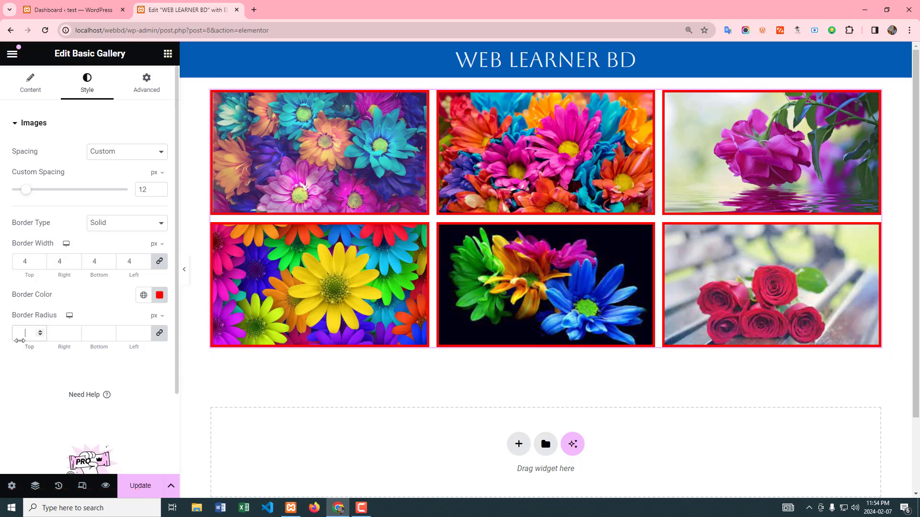
type("5")
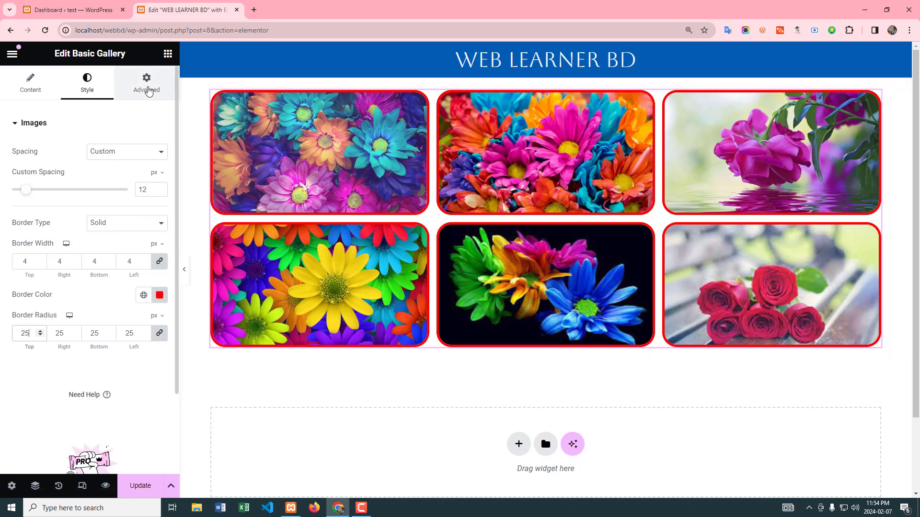
left_click(149, 91)
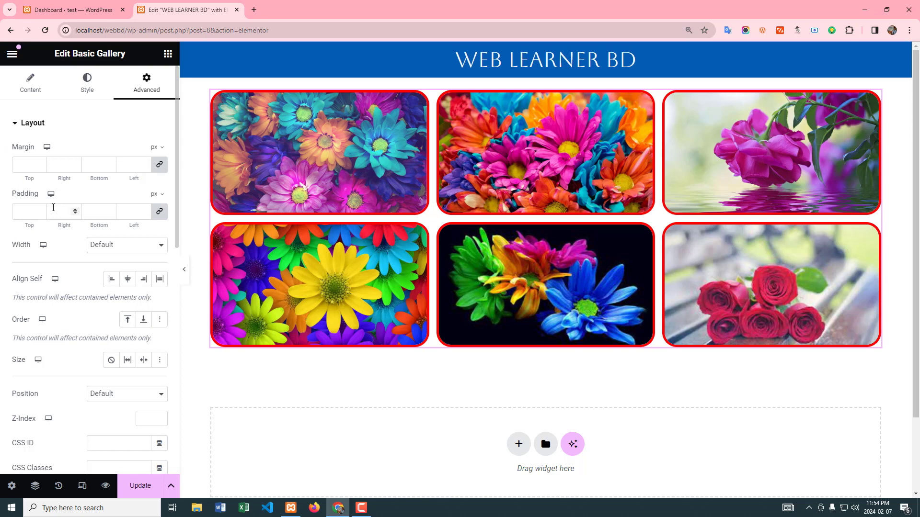
scroll(52, 208, "down", 5)
scroll(52, 206, "up", 5)
Step: Upload 4.jpg, 5.jpg and 6.jpg from the Untitled (1024 x 576 px) folder and insert them into the existing gallery
left_click(30, 87)
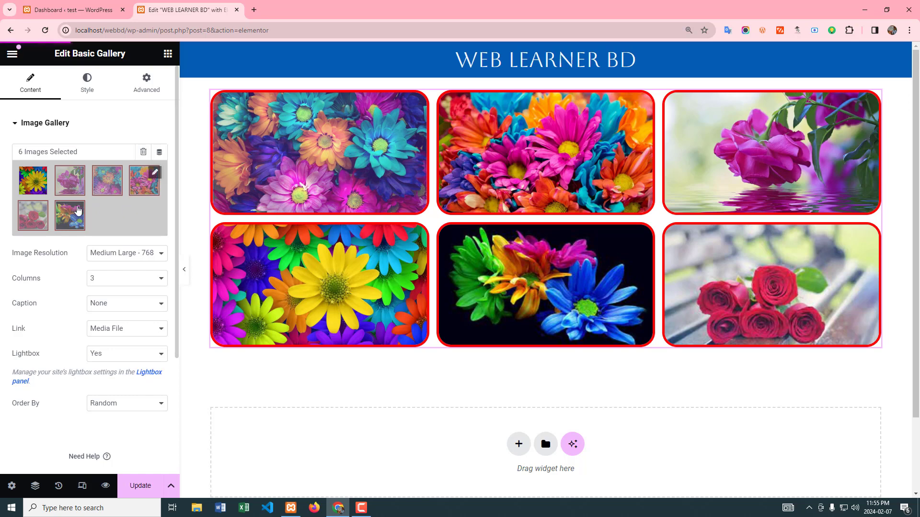
left_click(156, 173)
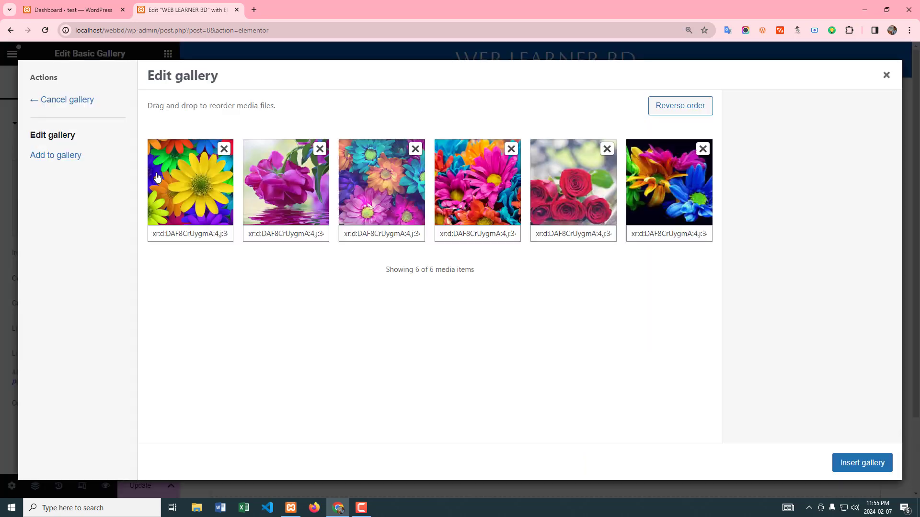
left_click(46, 158)
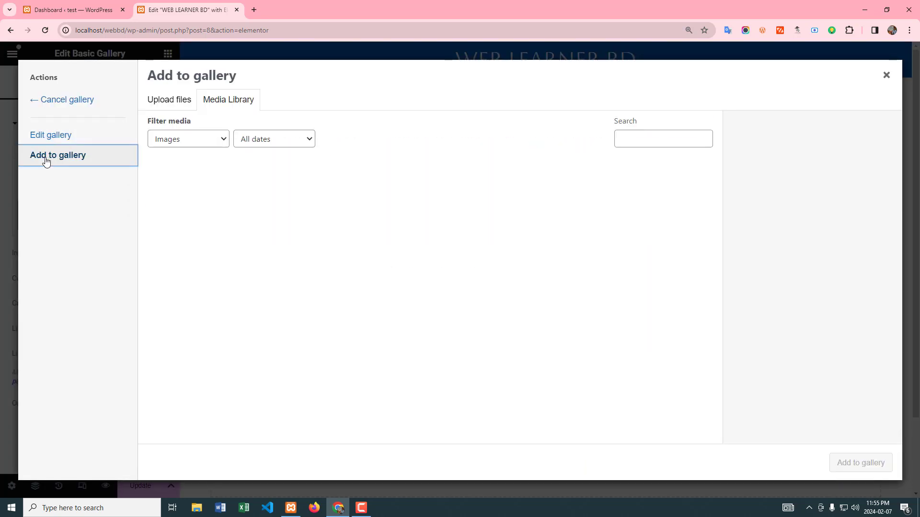
left_click(154, 100)
left_click(519, 262)
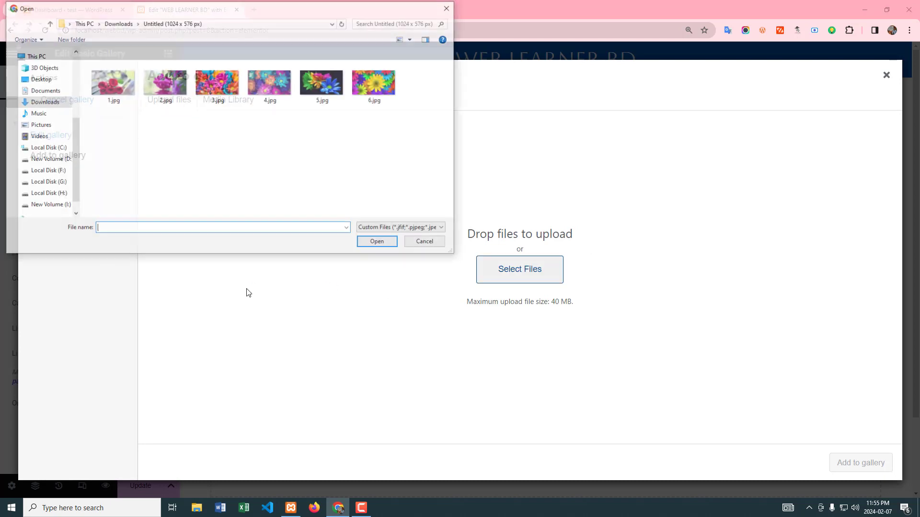
left_click_drag(415, 96, 269, 102)
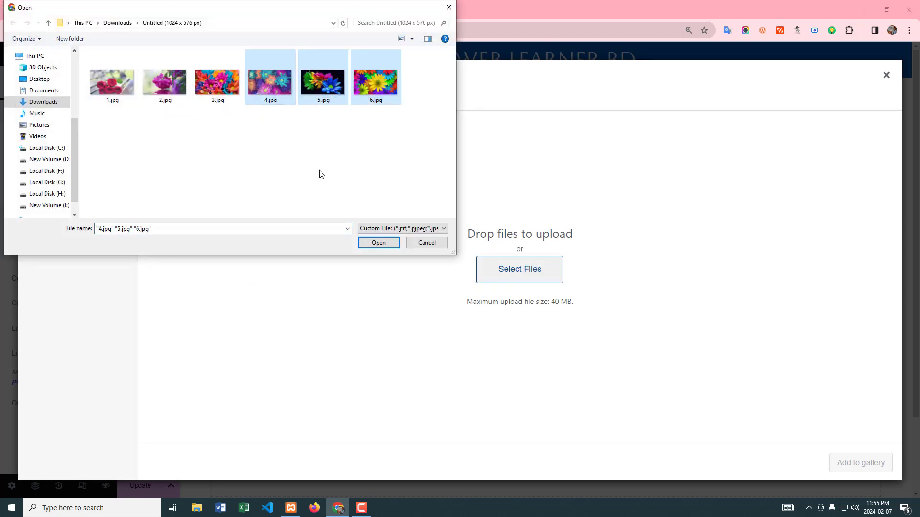
left_click(380, 244)
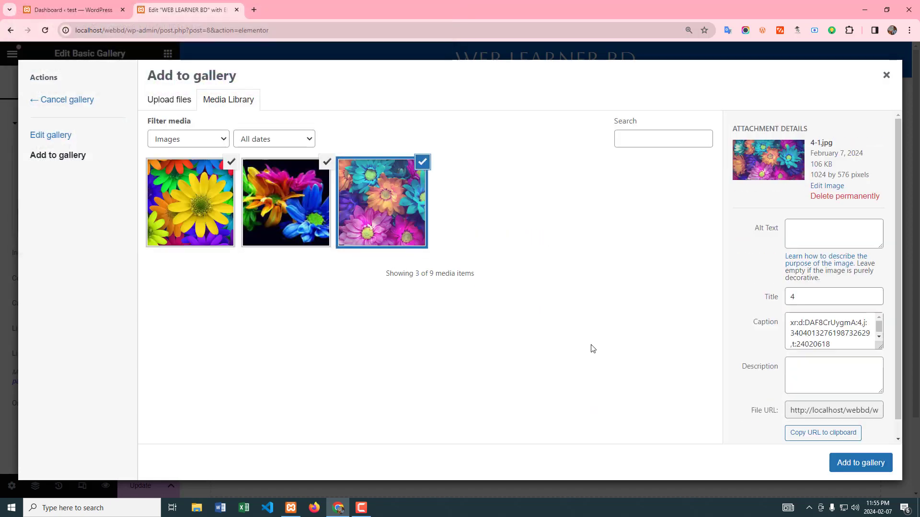
left_click(847, 465)
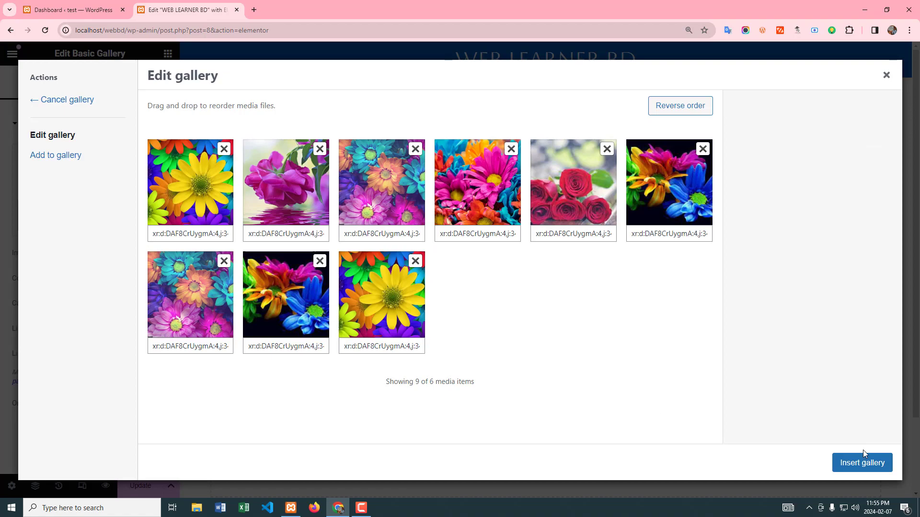
left_click(862, 463)
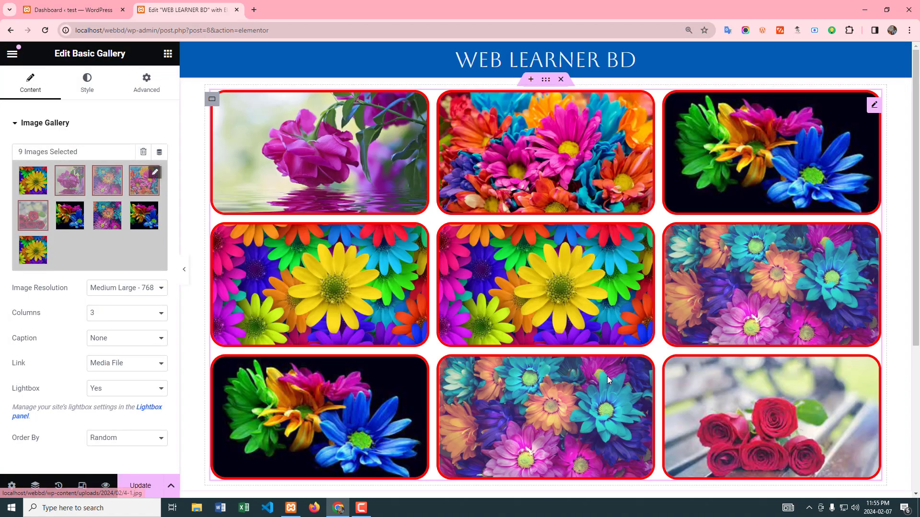
Step: Look over the extended gallery on the page and save the page changes
scroll(594, 335, "down", 5)
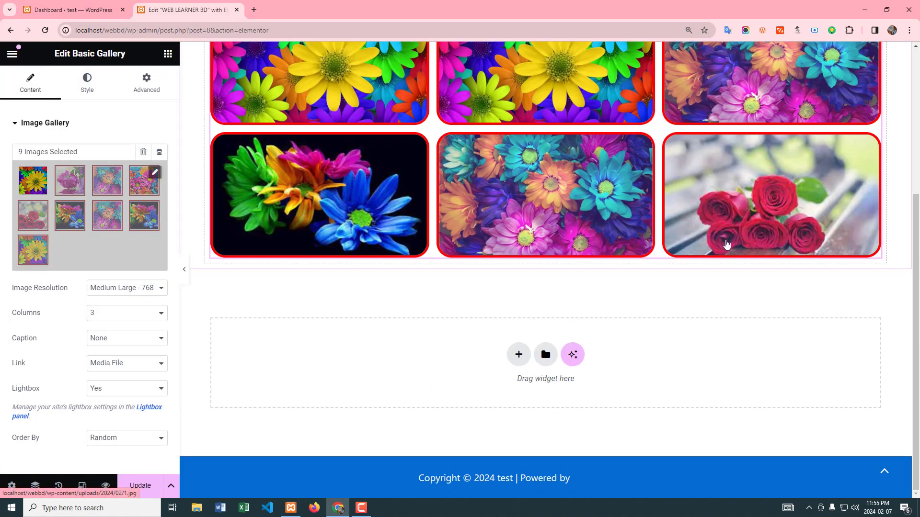
scroll(709, 249, "up", 3)
scroll(702, 258, "up", 1)
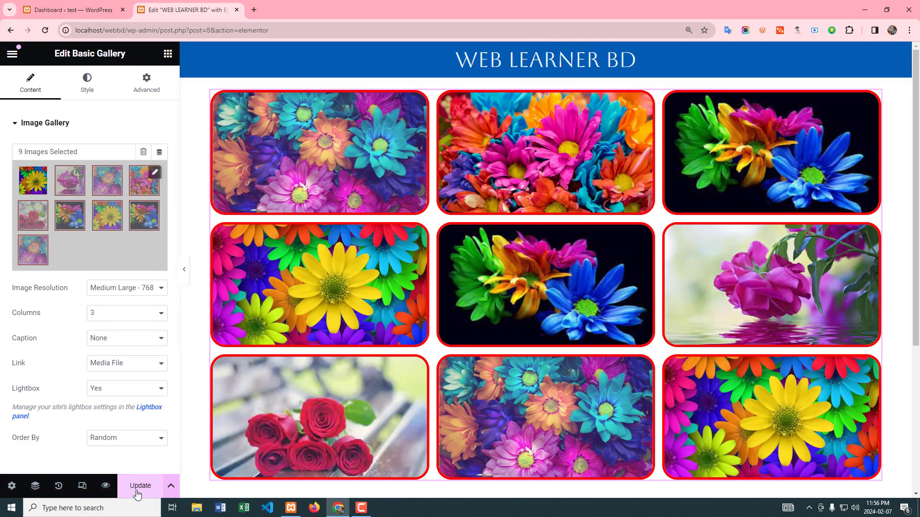
left_click(133, 496)
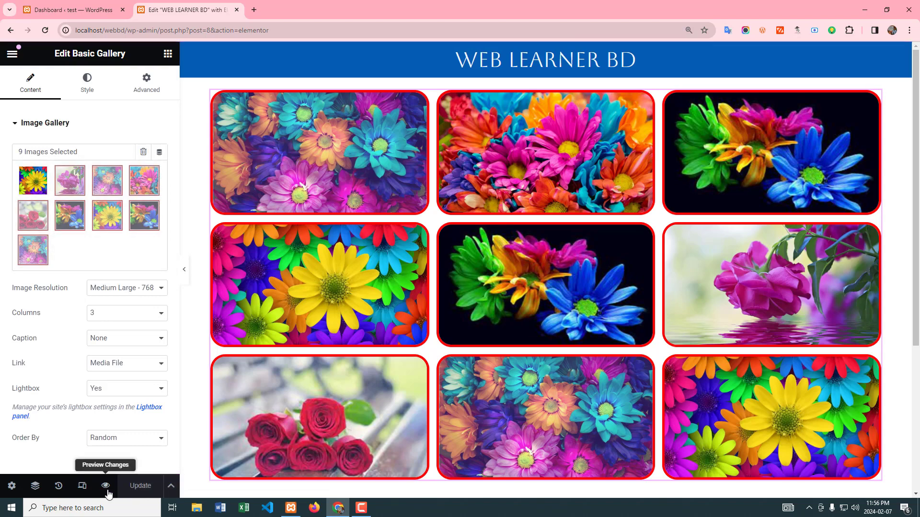
Step: Preview the saved page and check how the whole gallery displays
left_click(106, 492)
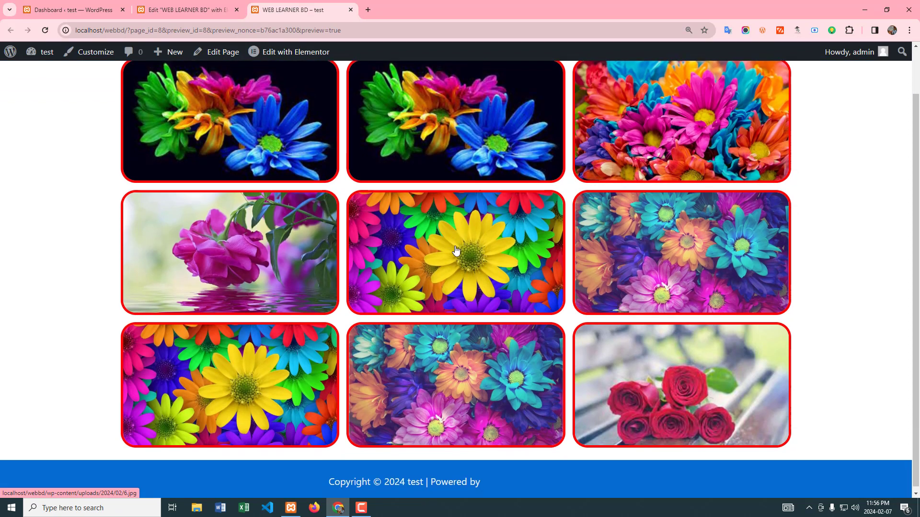
scroll(446, 250, "down", 1)
scroll(447, 250, "up", 1)
scroll(487, 251, "down", 1)
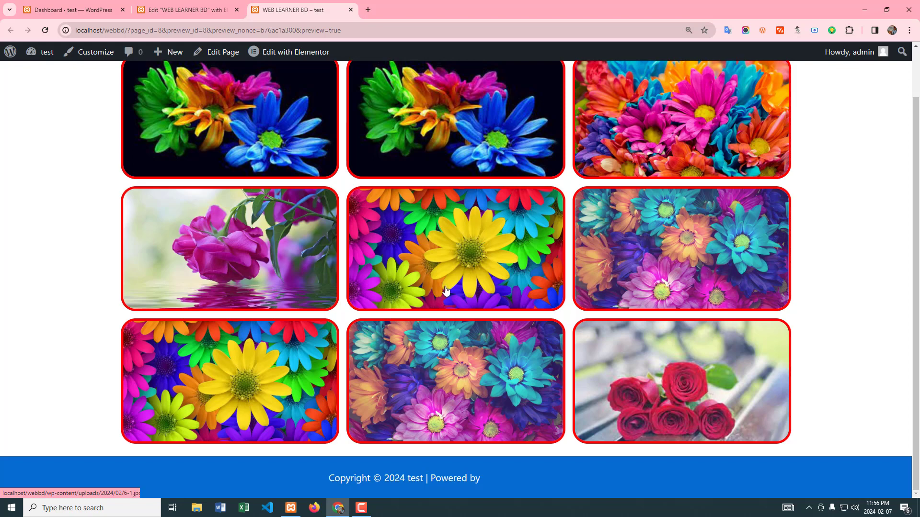
scroll(445, 269, "up", 1)
Step: Remove the second copy of the multicolored flowers on black from the existing gallery and save the page
left_click(216, 5)
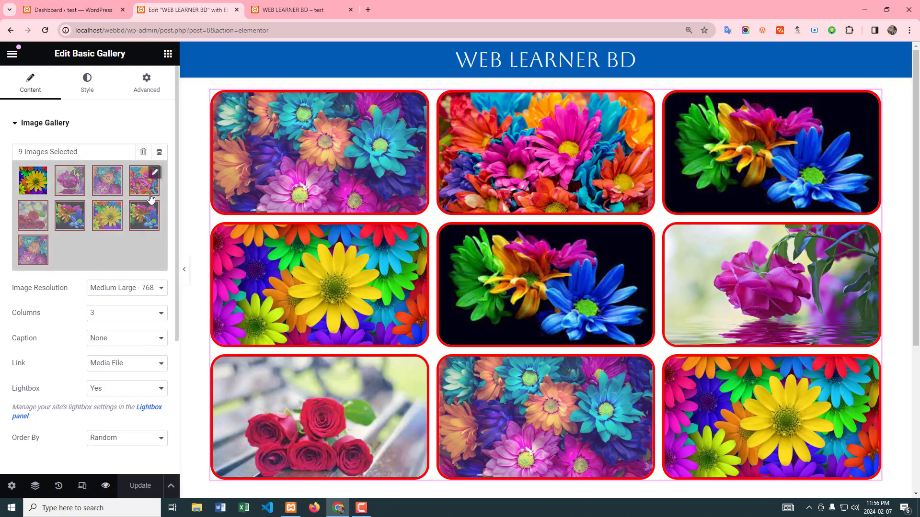
left_click(156, 177)
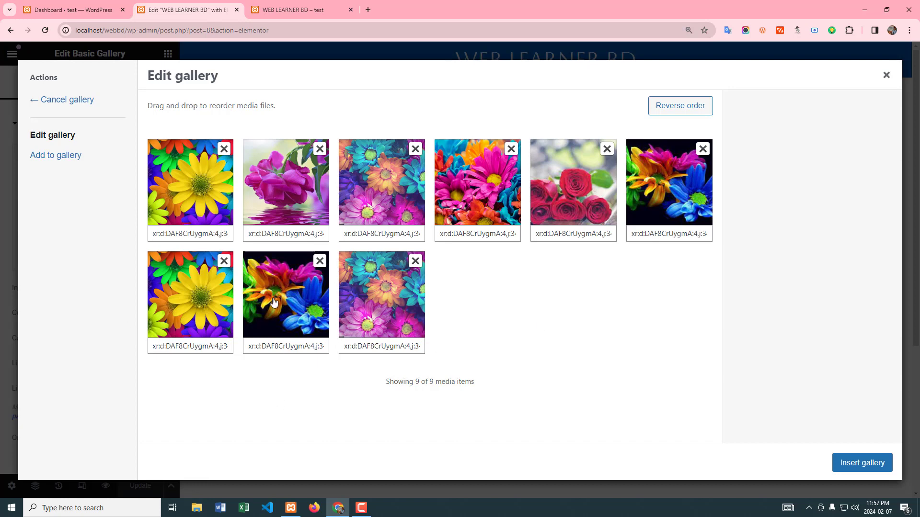
left_click(320, 262)
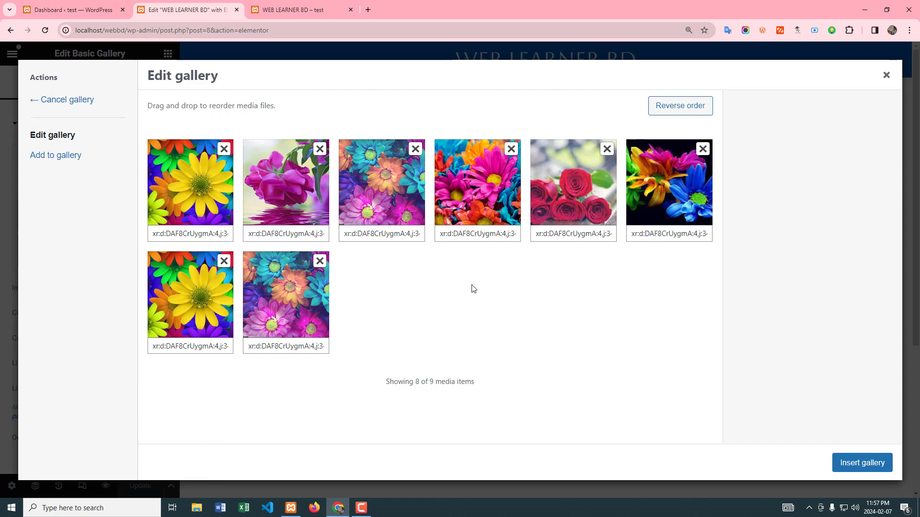
left_click(852, 465)
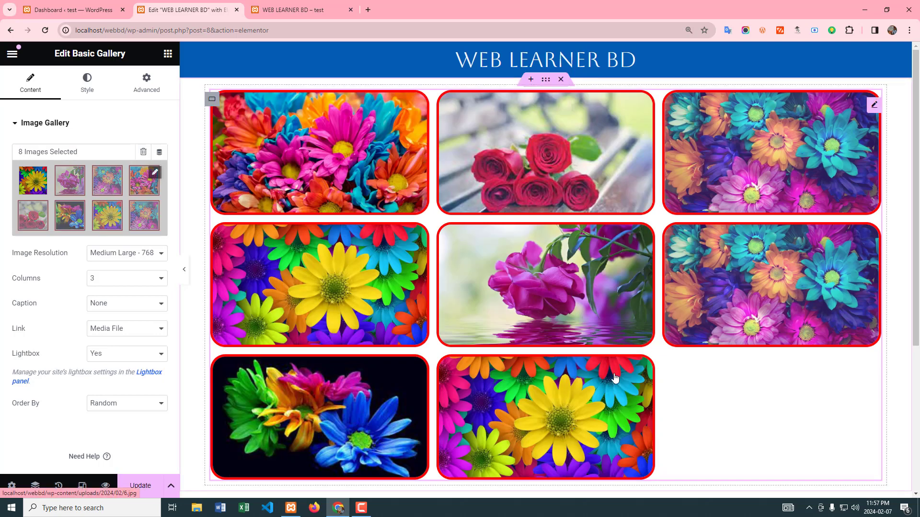
left_click(145, 488)
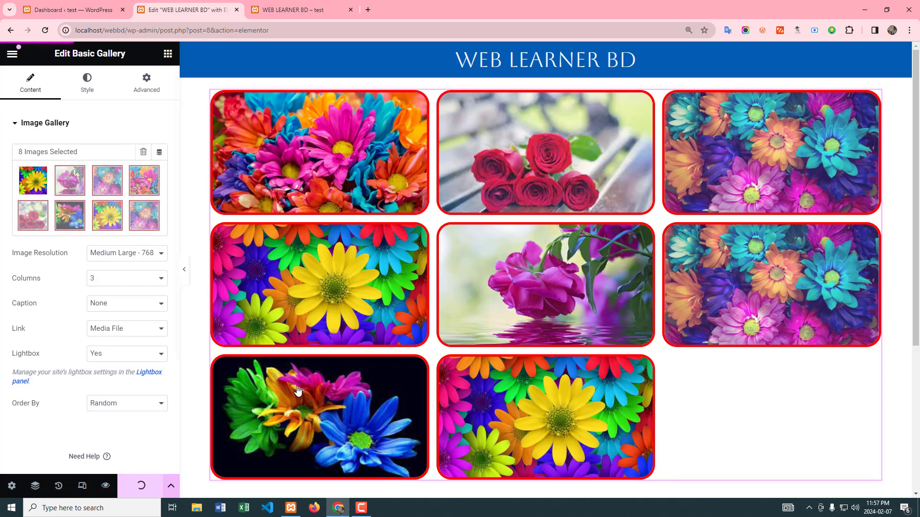
Step: Preview the page and check the gallery's layout after the image removal
left_click(297, 10)
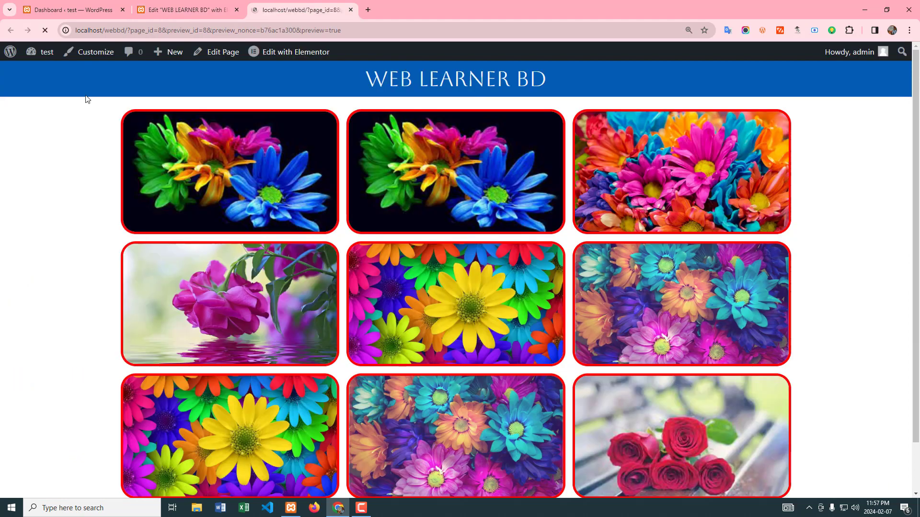
scroll(554, 304, "down", 2)
scroll(585, 304, "up", 2)
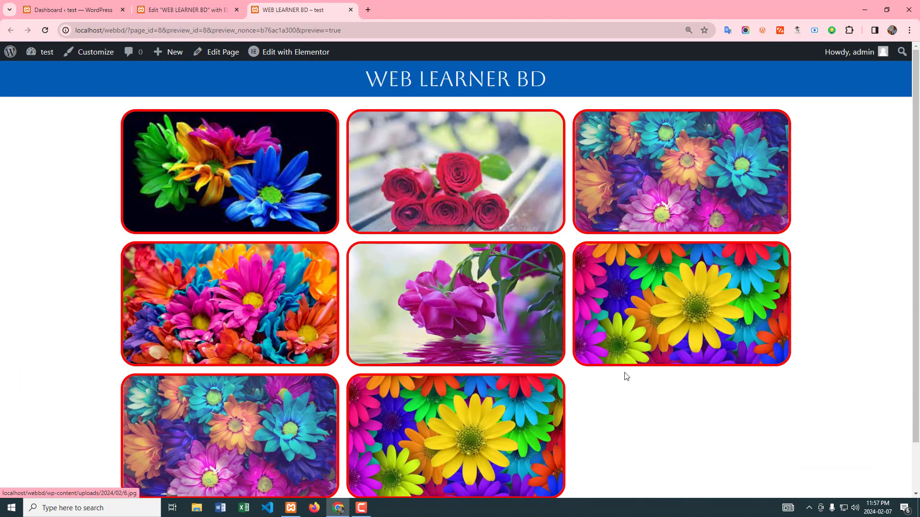
Step: Add a single-column container below the existing gallery in the page editor and nest another container inside it
left_click(187, 9)
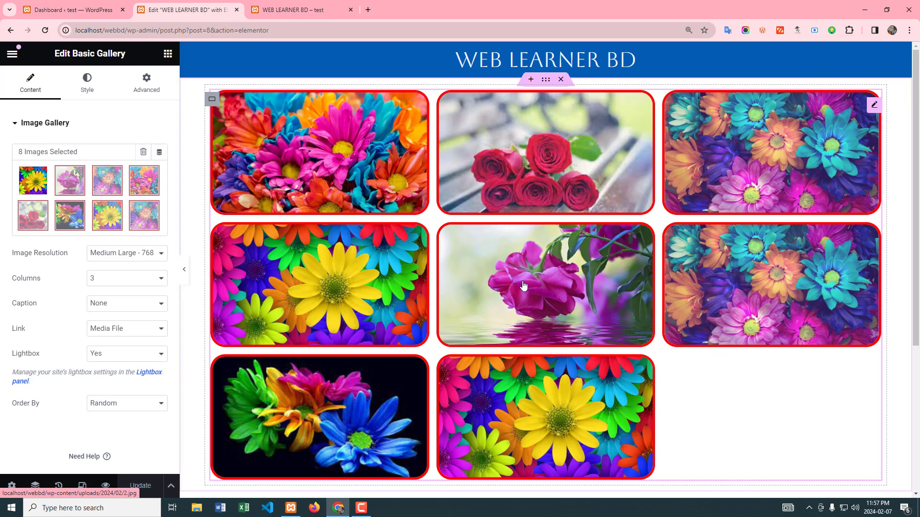
scroll(480, 291, "down", 5)
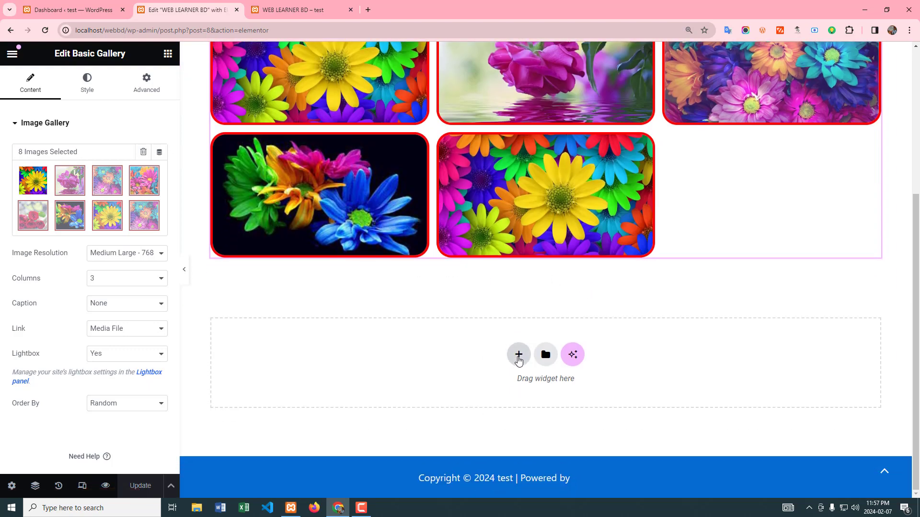
left_click(518, 356)
left_click(379, 382)
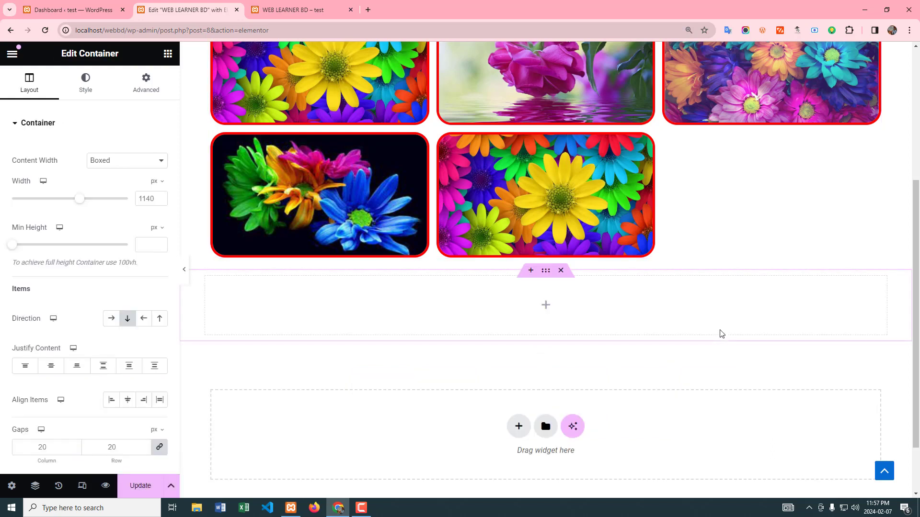
left_click(548, 312)
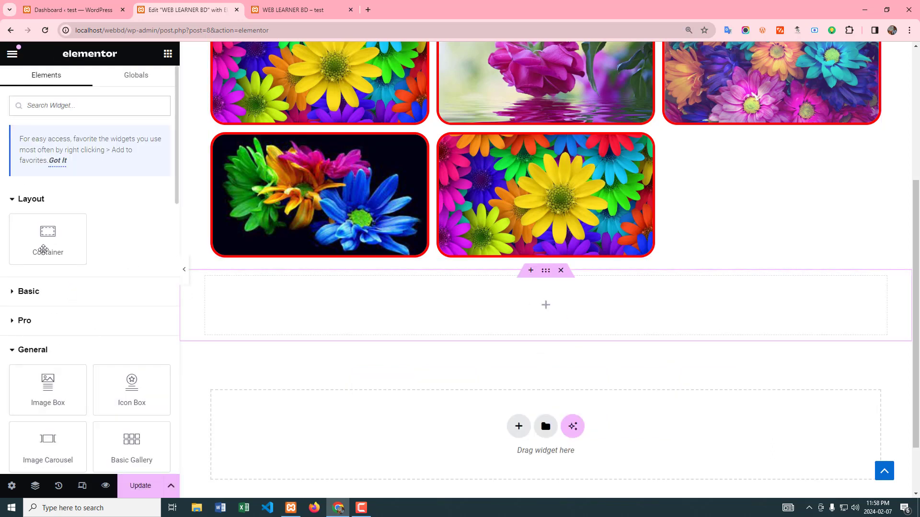
left_click_drag(45, 249, 482, 306)
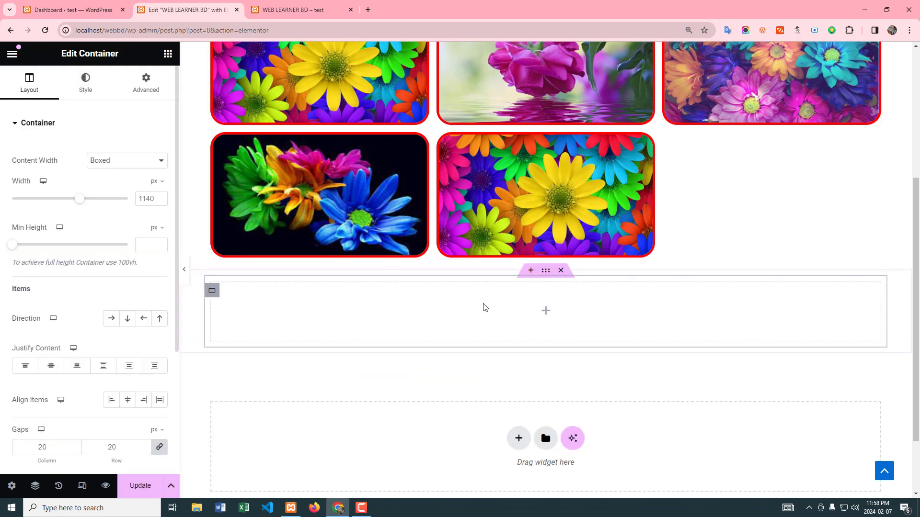
Step: Place a Basic Gallery widget inside the nested container
left_click(545, 310)
scroll(66, 363, "down", 3)
left_click_drag(131, 307, 505, 306)
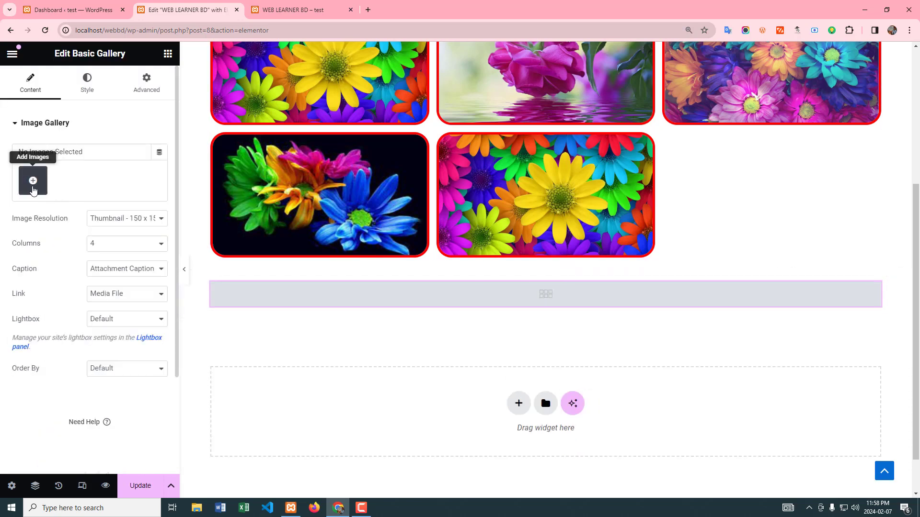
Step: Fill the new gallery with six library images: purple flower, 5-1.jpg, first yellow daisy, first teal-and-pink flowers, 5.jpg and 1.jpg
left_click(33, 181)
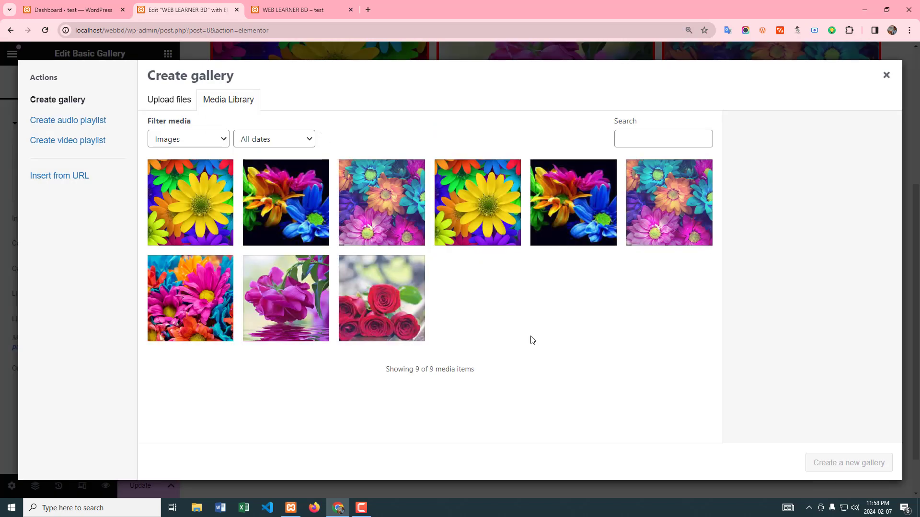
left_click(294, 286)
left_click(289, 201)
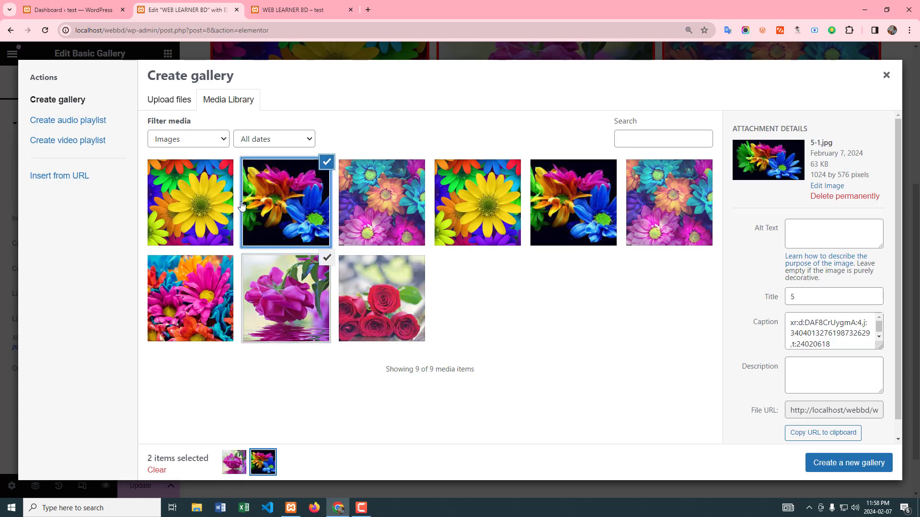
left_click(188, 203)
left_click(377, 206)
left_click(573, 205)
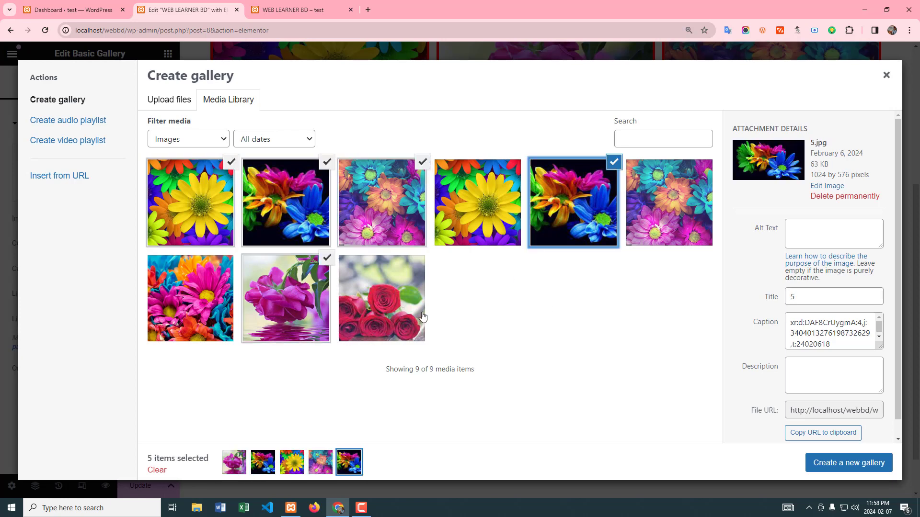
left_click(405, 303)
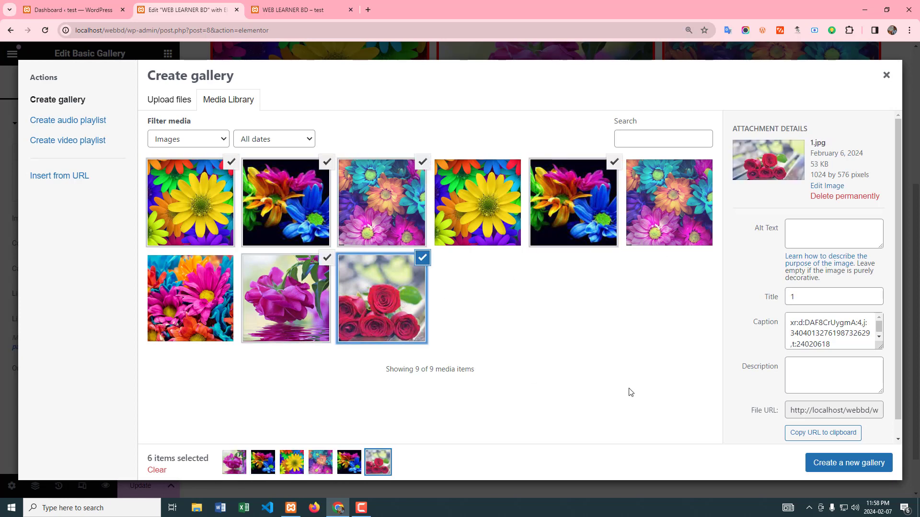
left_click(860, 466)
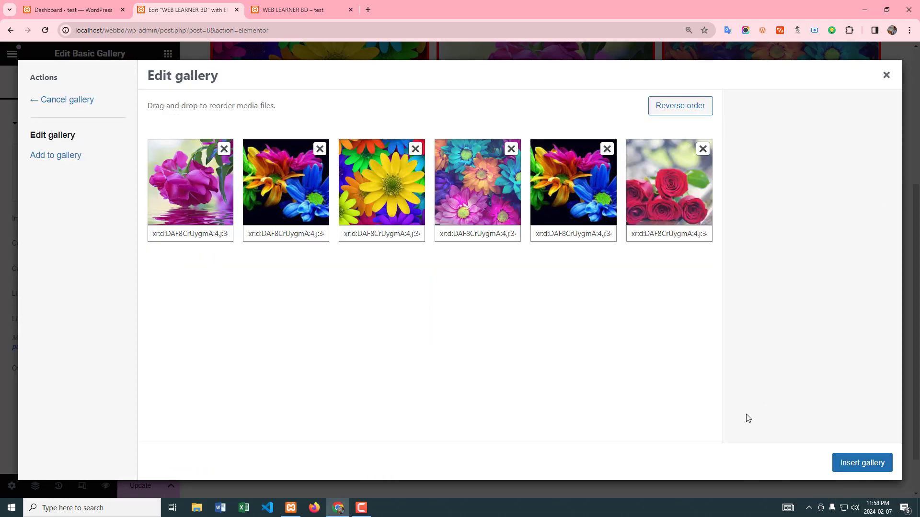
left_click(867, 464)
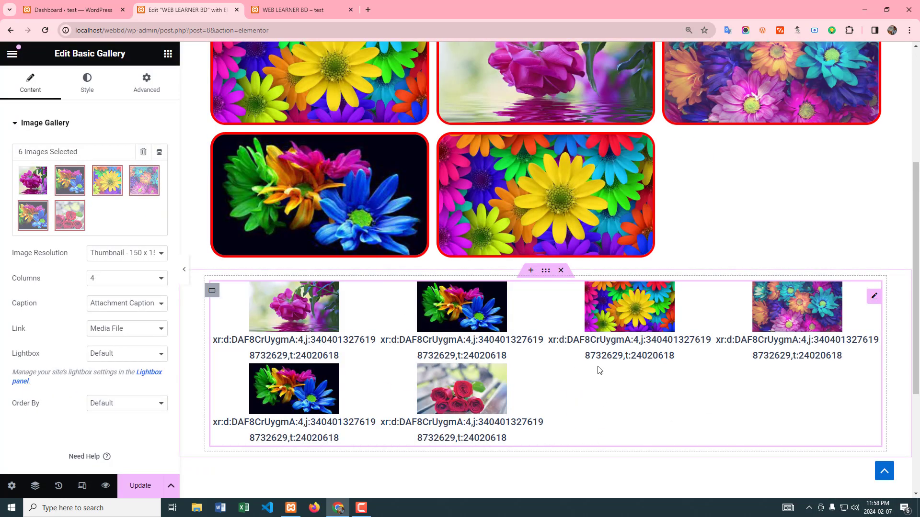
Step: Set the new gallery's image resolution to Medium Large - 768, its columns to 3 and its caption to None
left_click(137, 254)
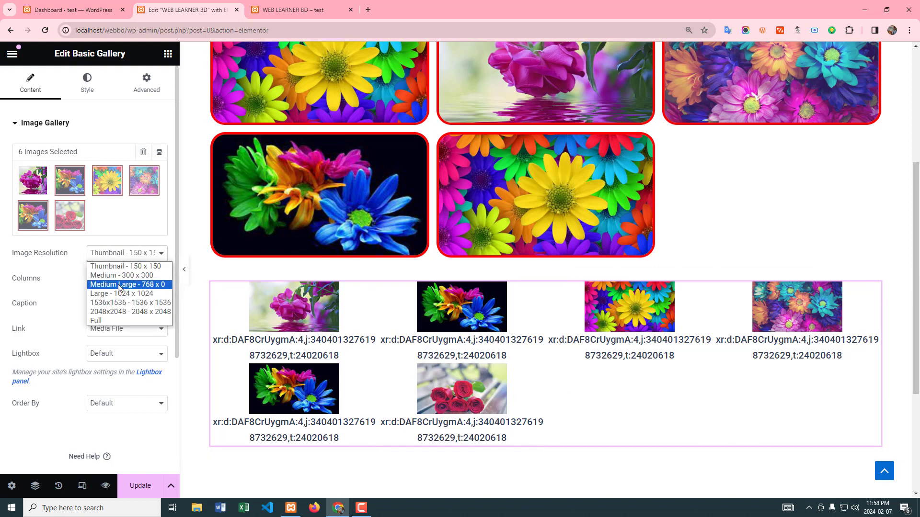
left_click(119, 287)
left_click(115, 278)
left_click(98, 310)
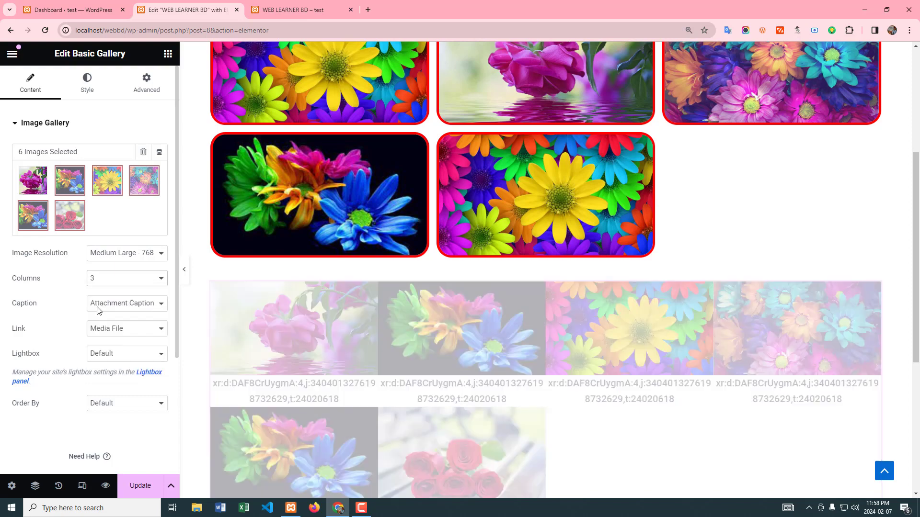
scroll(111, 312, "down", 2)
left_click(127, 208)
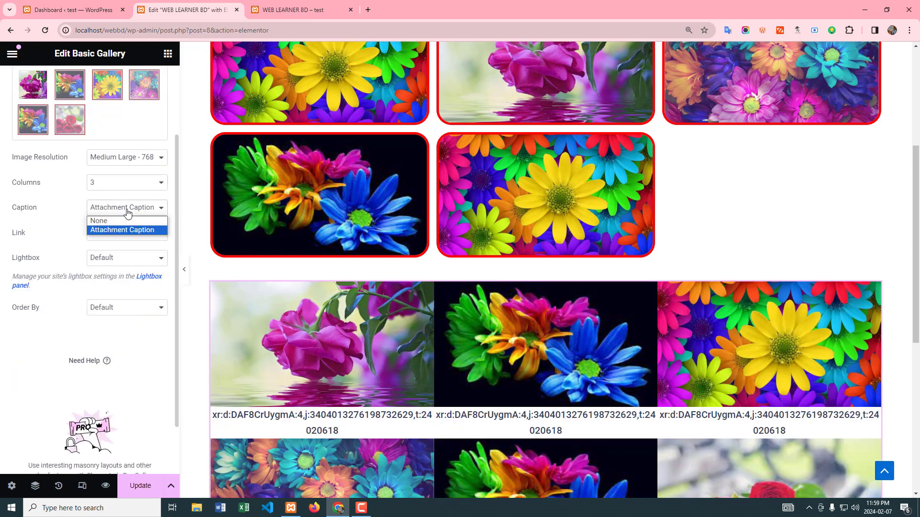
left_click(114, 221)
scroll(64, 397, "up", 2)
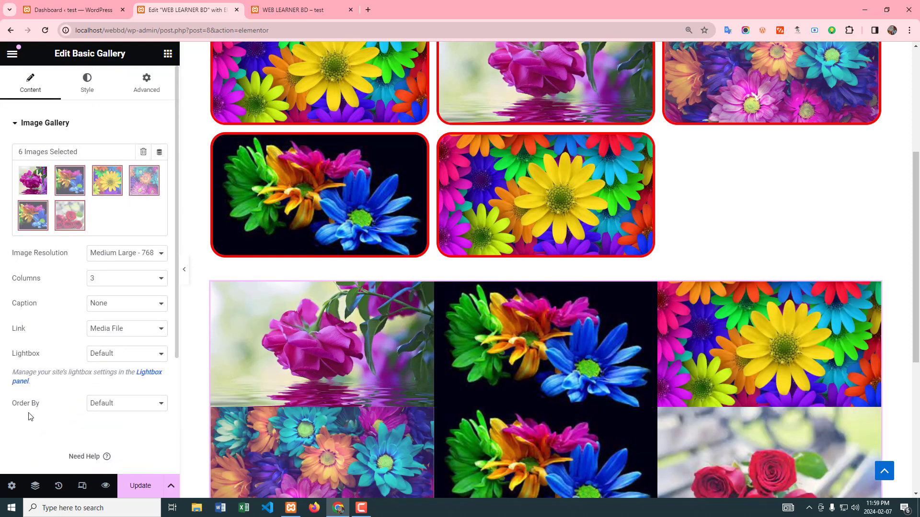
Step: Set the new gallery's image spacing to Custom at 0 px and save the page
left_click(86, 91)
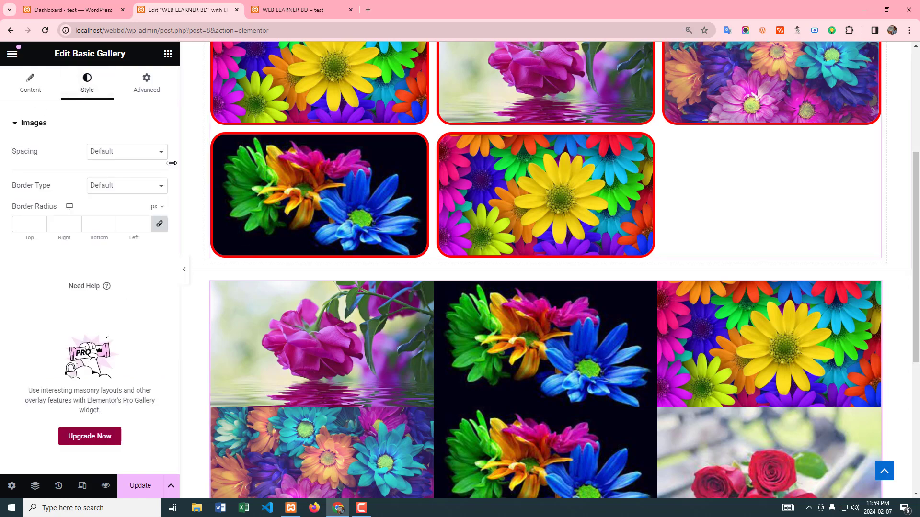
left_click(132, 157)
left_click(108, 175)
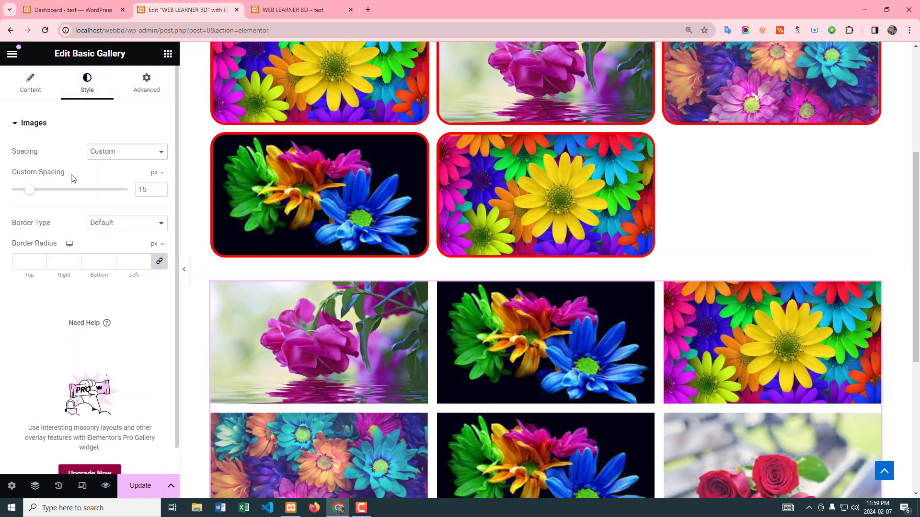
left_click_drag(33, 193, 2, 195)
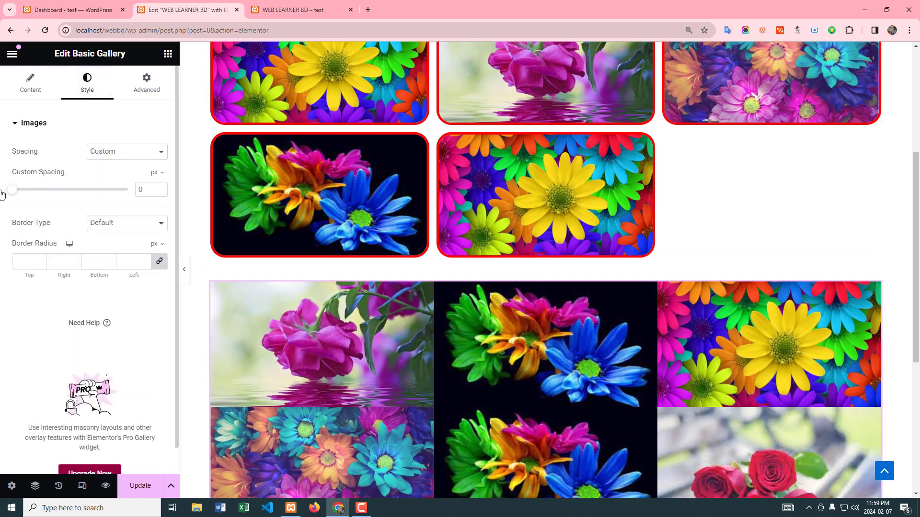
left_click(140, 485)
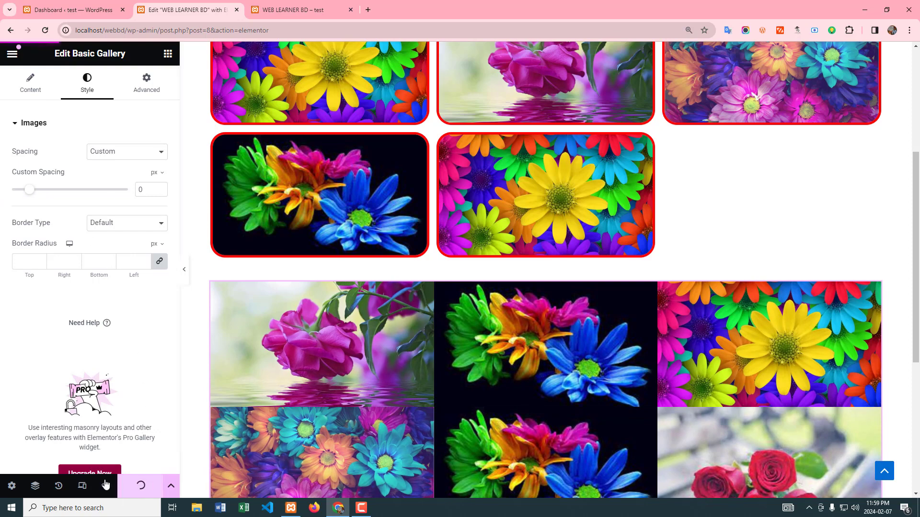
Step: Preview the saved page and compare the layout of the bordered gallery and the new gapless gallery
left_click(307, 6)
scroll(640, 413, "down", 5)
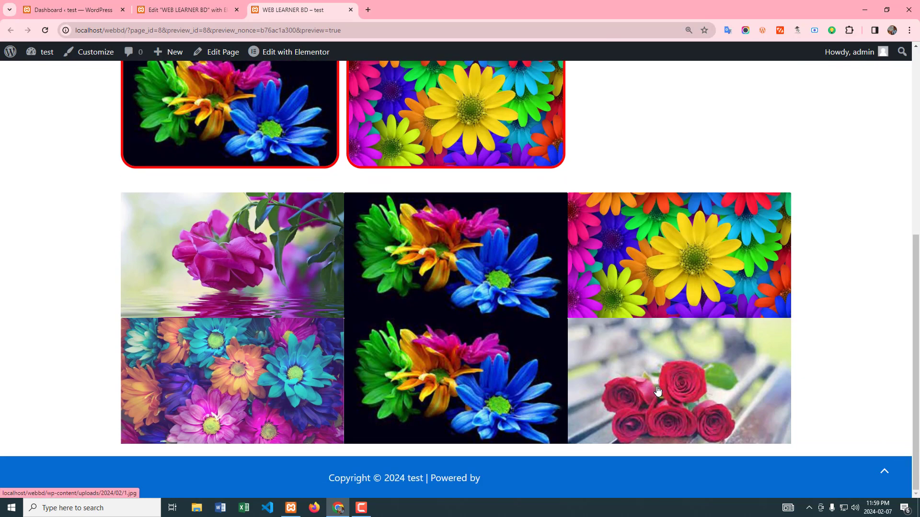
scroll(577, 283, "up", 3)
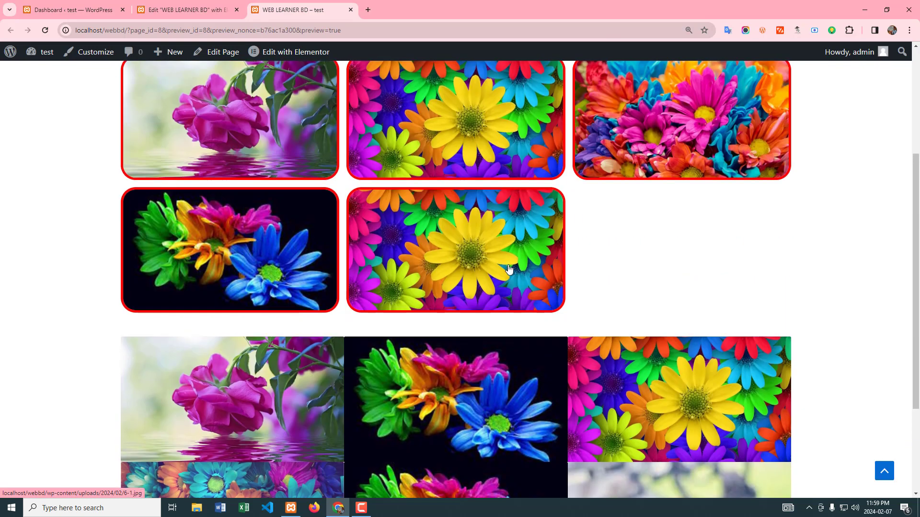
scroll(551, 287, "up", 5)
scroll(535, 289, "down", 6)
scroll(535, 288, "down", 2)
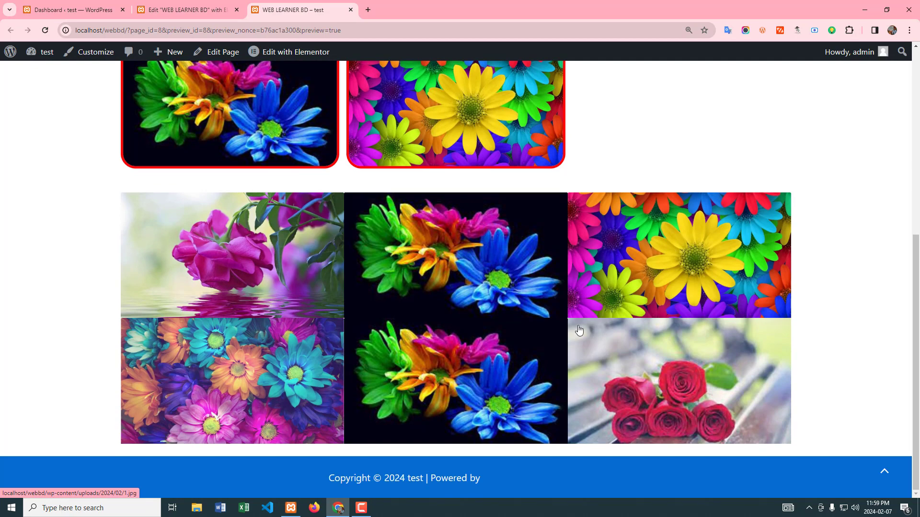
scroll(405, 362, "up", 8)
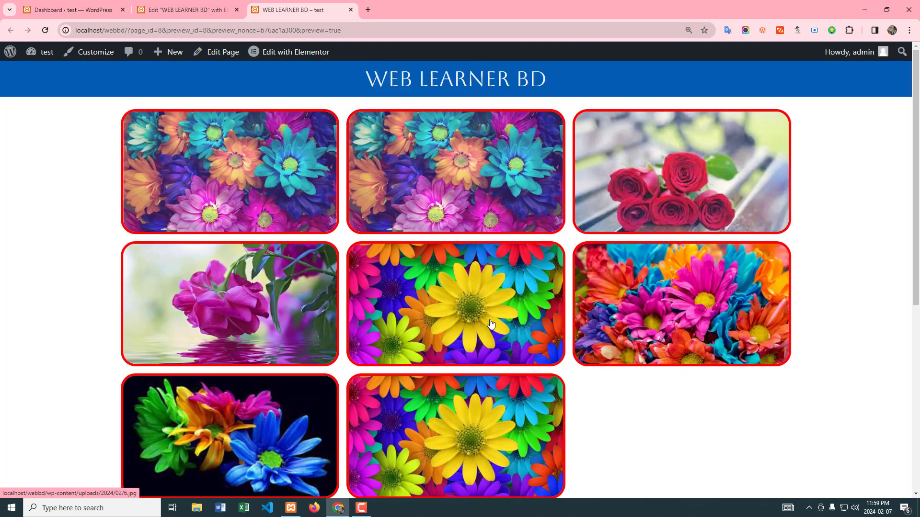
Step: Give the new gallery's images a Groove border 8 px wide on all sides in the page editor
left_click(187, 10)
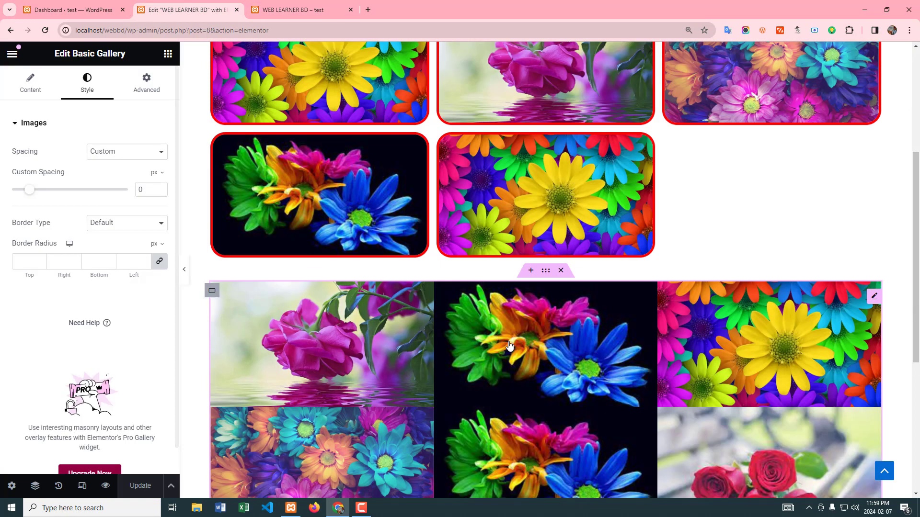
scroll(518, 355, "down", 2)
left_click(134, 223)
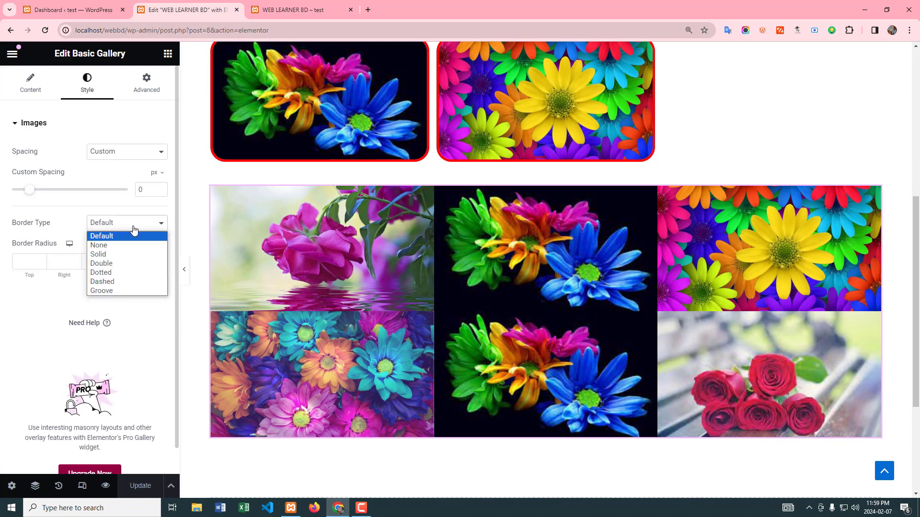
left_click(101, 290)
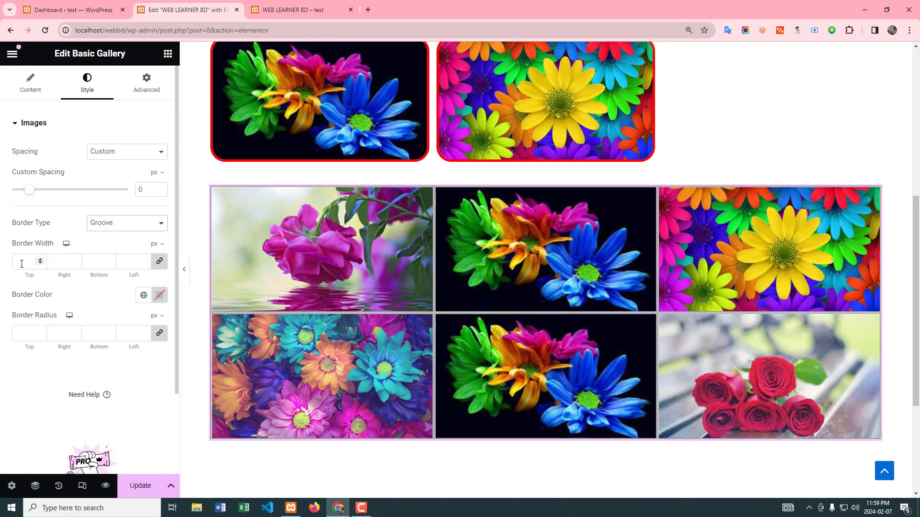
type("8")
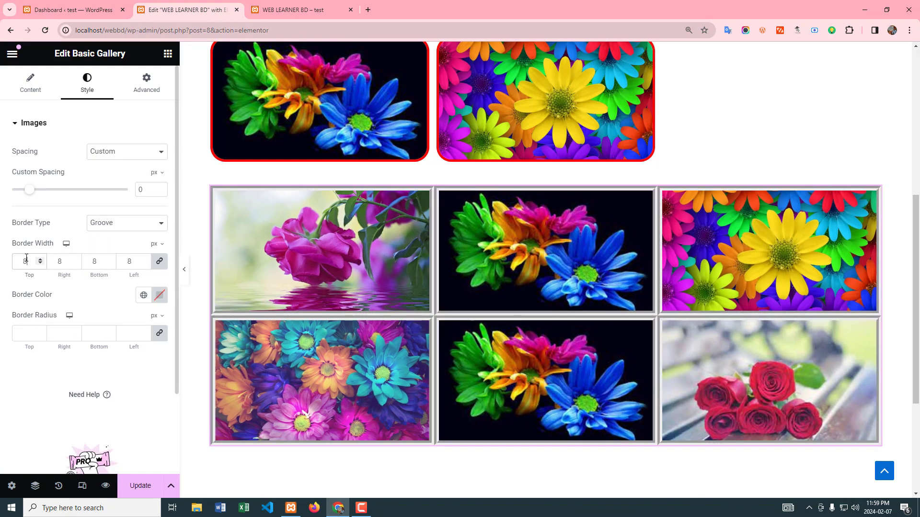
Step: Set the second gallery's image border color to green #5FE087 and save the page
left_click(159, 295)
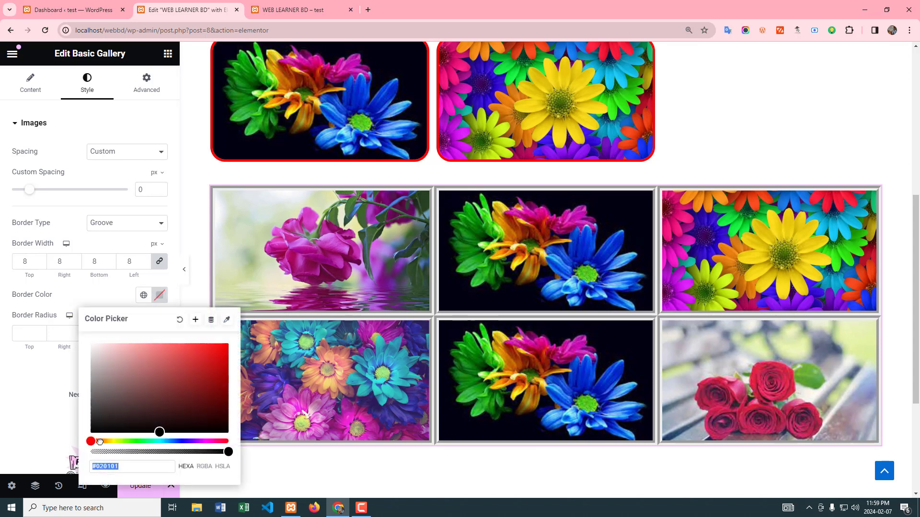
left_click_drag(100, 441, 170, 355)
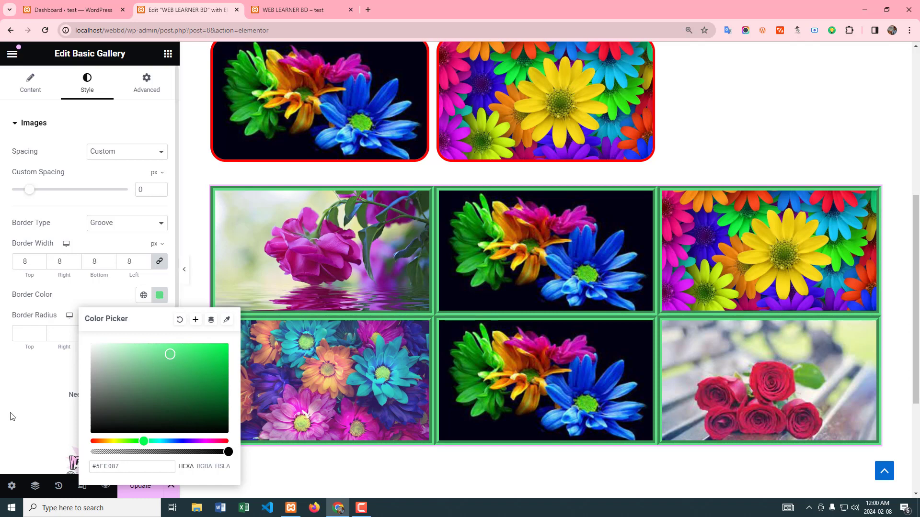
left_click(15, 401)
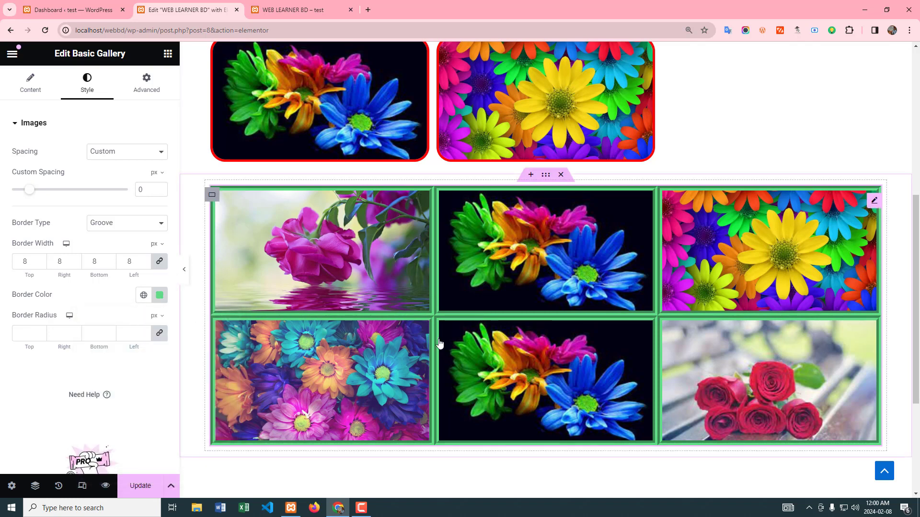
left_click(143, 487)
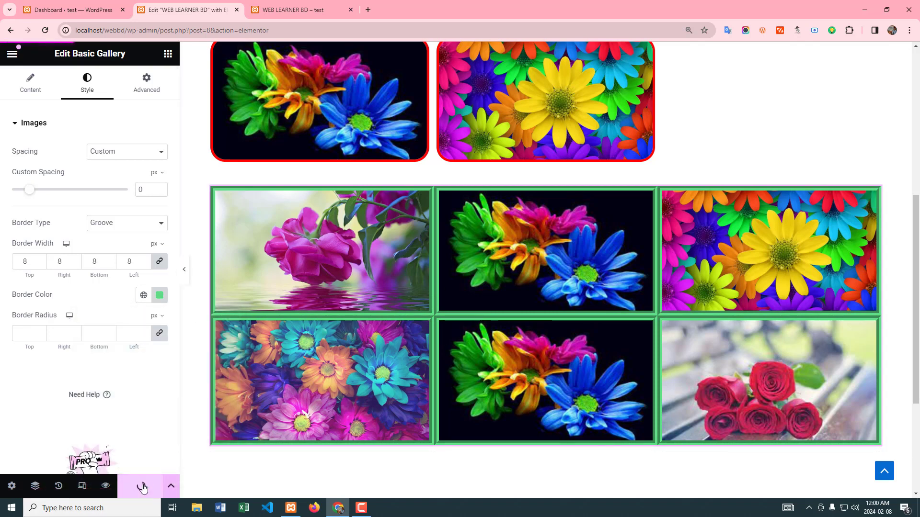
Step: Preview the saved page to check the second gallery's green groove border, and return to the page editor
left_click(282, 8)
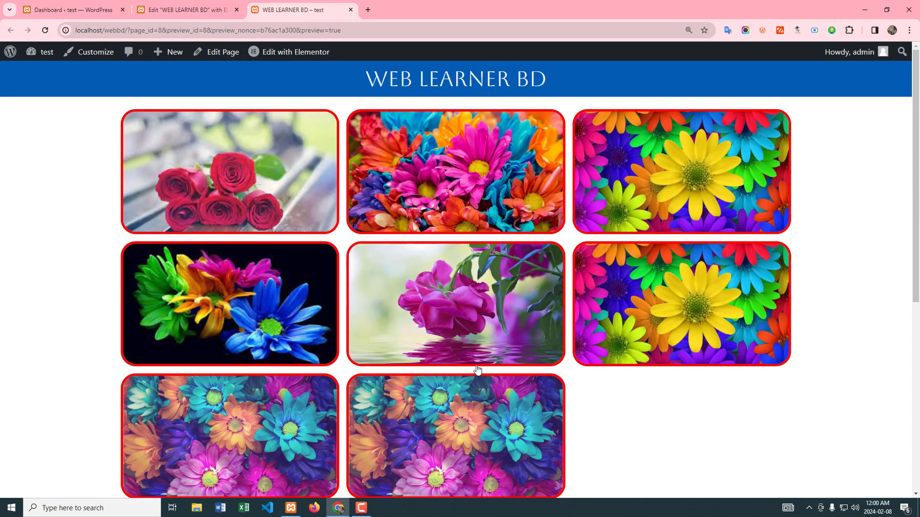
scroll(481, 381, "down", 6)
scroll(482, 381, "down", 2)
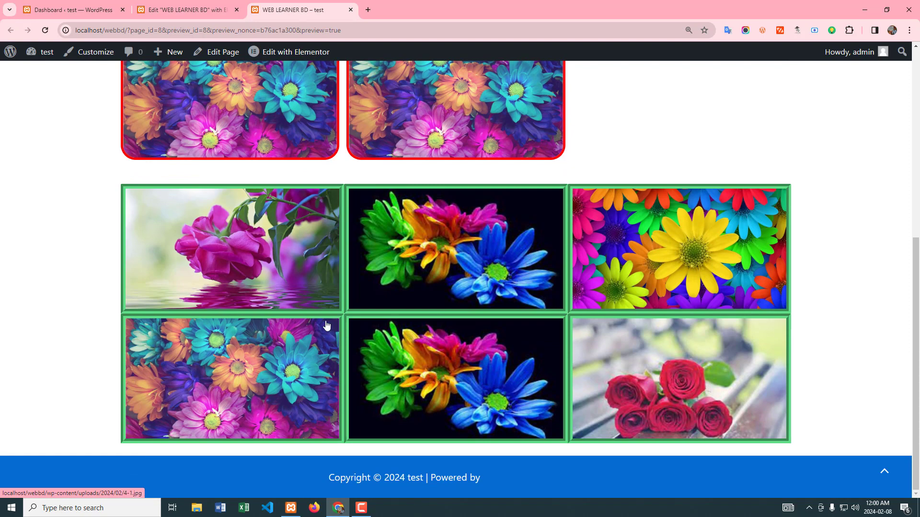
key("ctrl+shift+Tab")
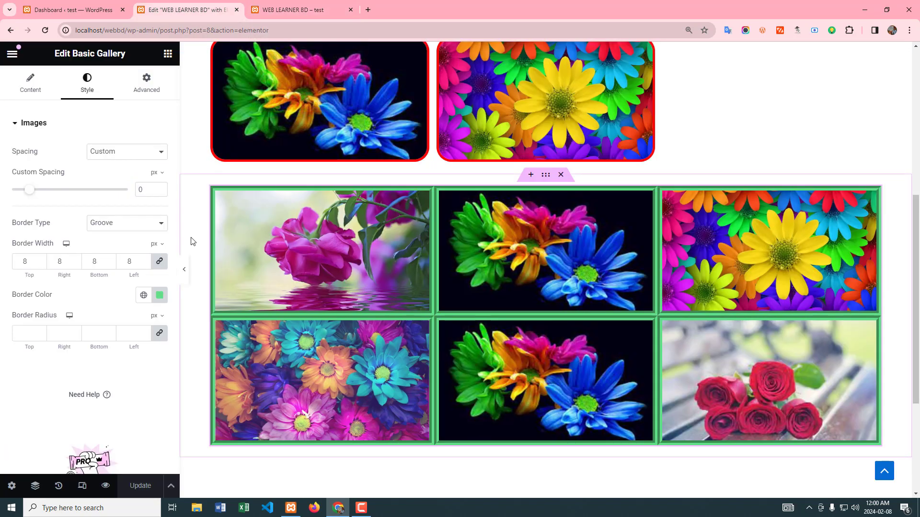